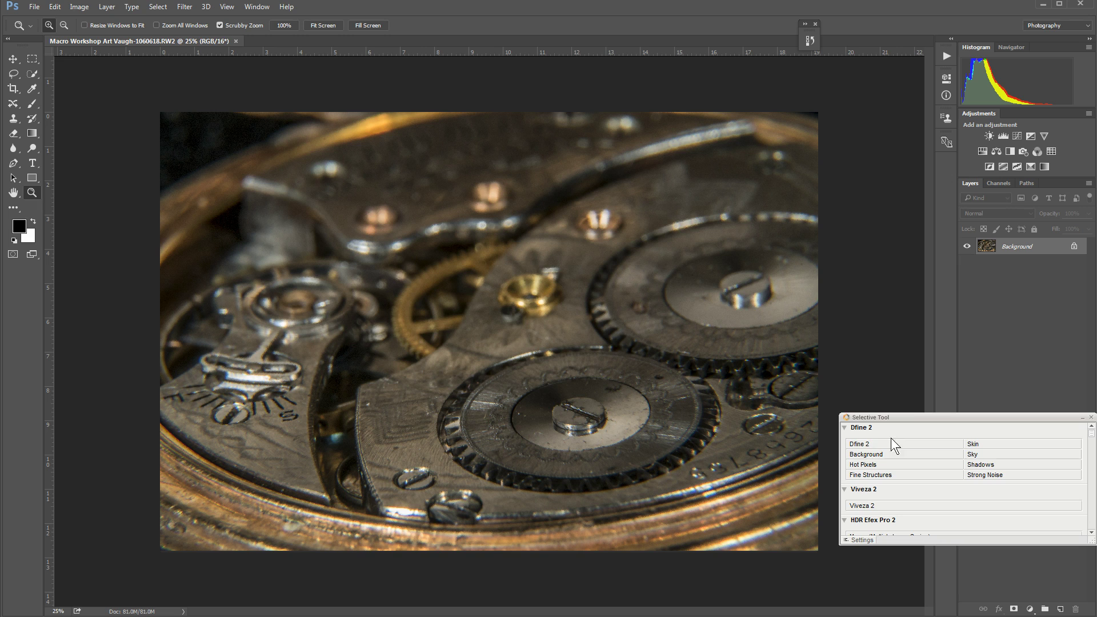
Open the watch image in Color Efex Pro 4 from the Selective Tool list and enlarge its window to fill the screen.
left_click_drag(1092, 436, 1093, 483)
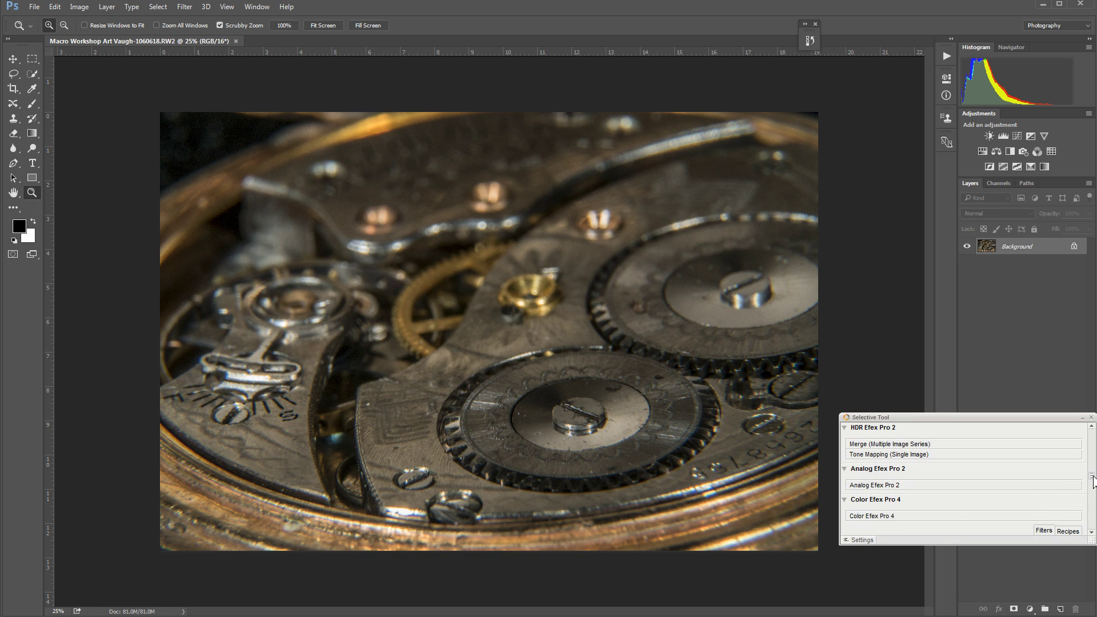
left_click(872, 516)
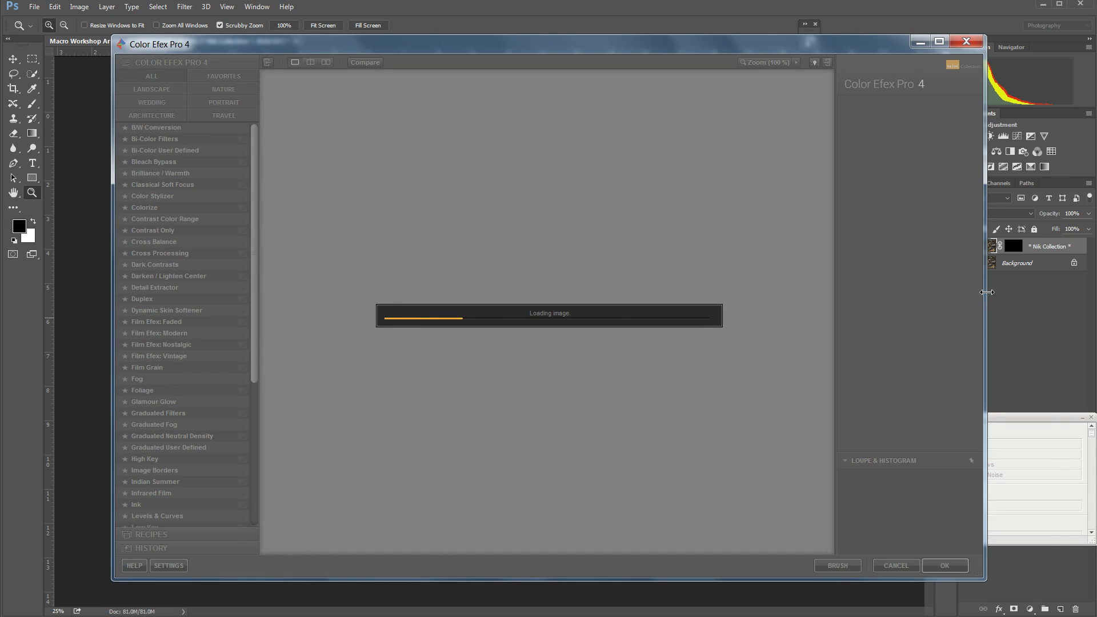
left_click_drag(983, 298, 1094, 298)
left_click_drag(111, 298, 1, 298)
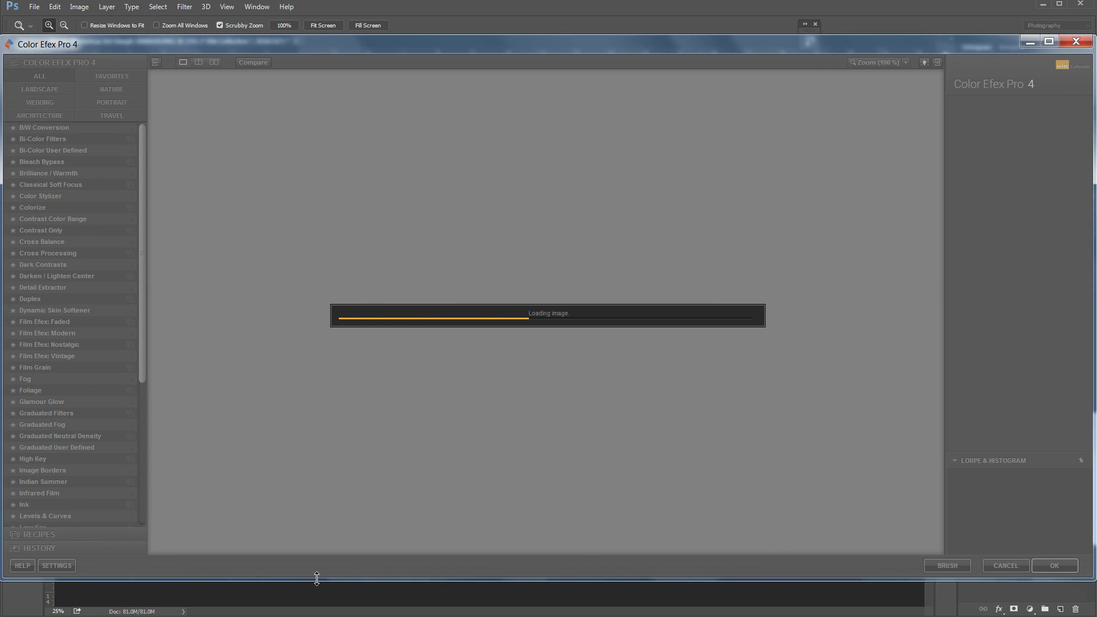
left_click_drag(317, 578, 312, 612)
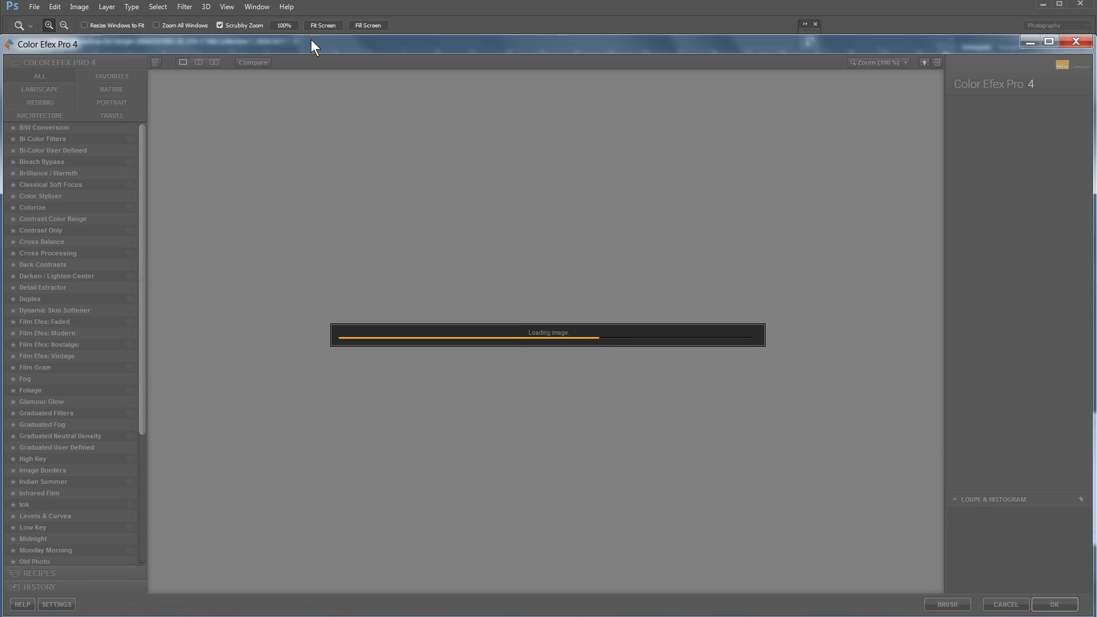
left_click_drag(351, 43, 360, 6)
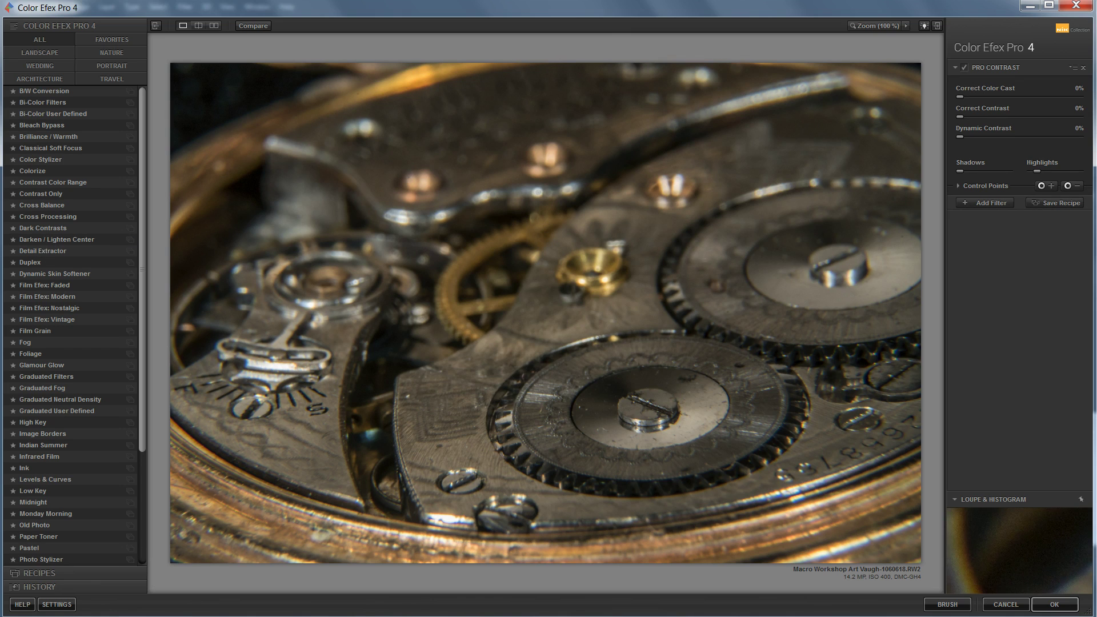
Choose the Detail Extractor filter, try stronger amounts, and settle its strength at 33%.
left_click(44, 252)
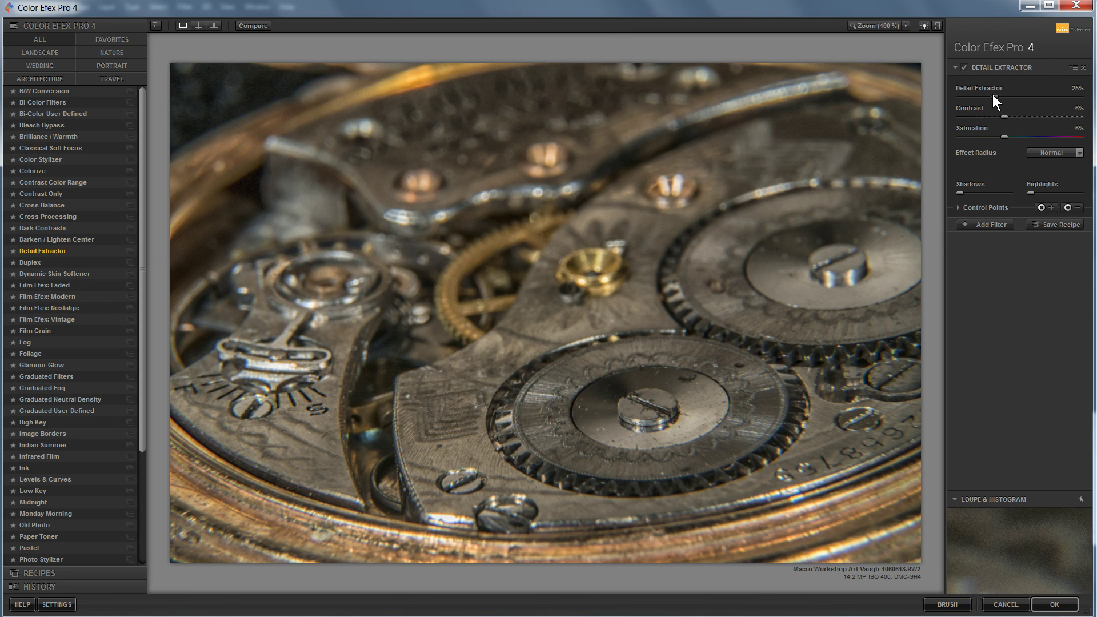
left_click_drag(1023, 97, 1027, 97)
left_click(1068, 95)
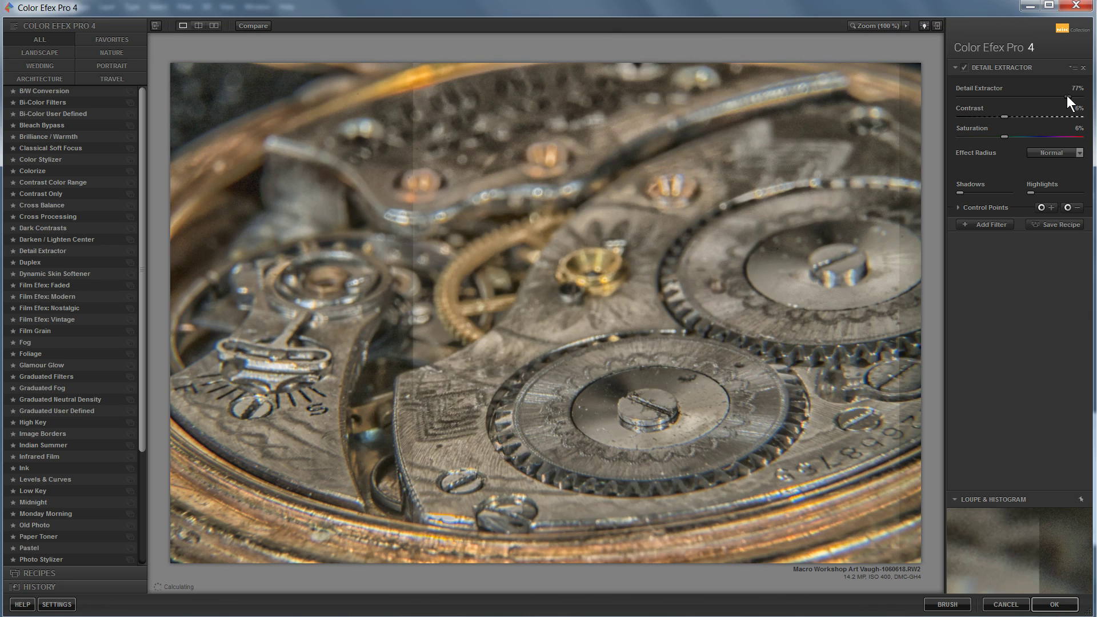
left_click_drag(1068, 95, 1064, 96)
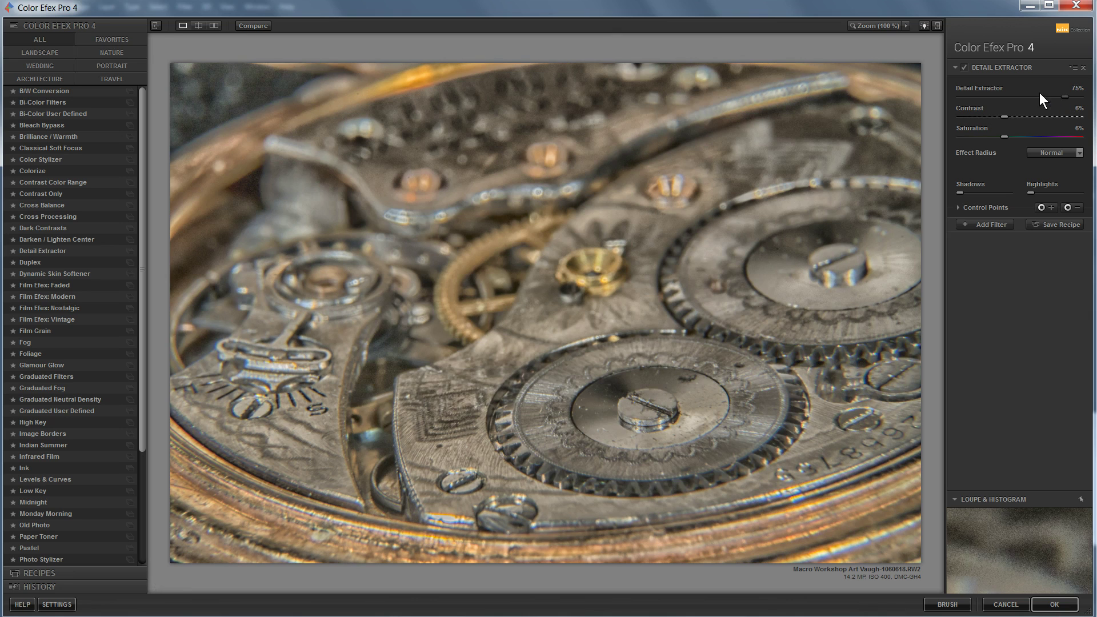
left_click(1005, 90)
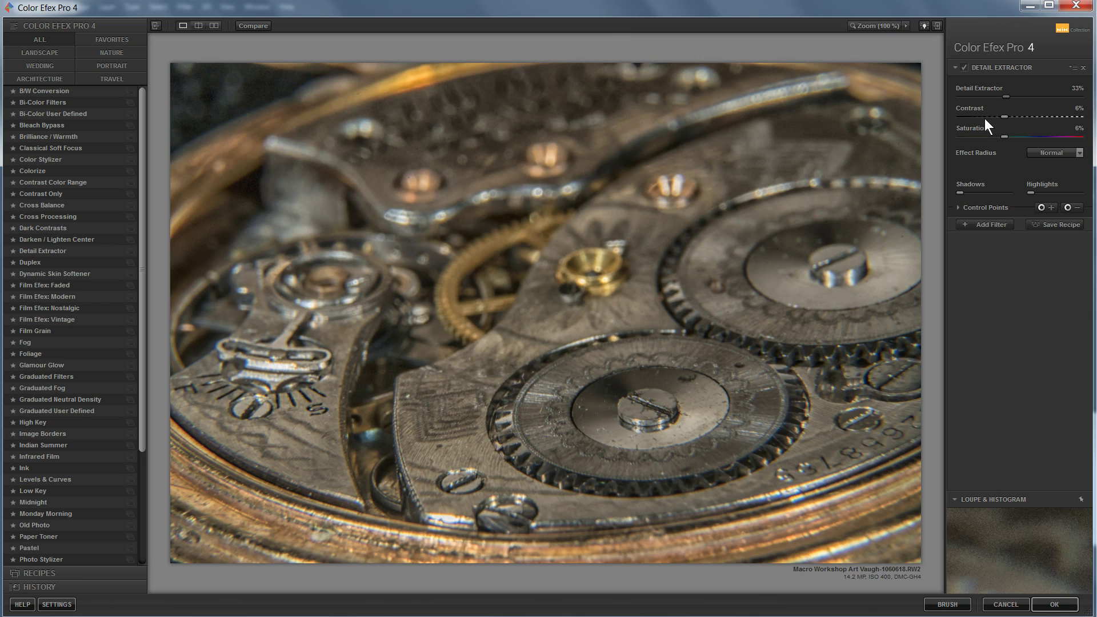
Set the Detail Extractor filter's contrast to 40% and its saturation to 26%.
left_click_drag(1004, 117, 1031, 116)
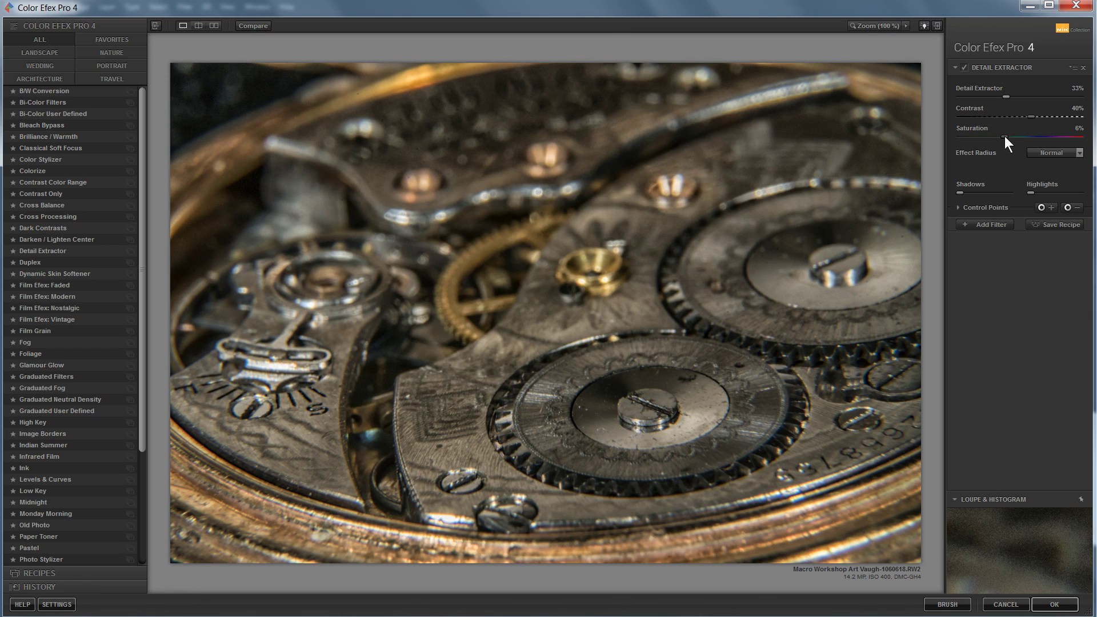
left_click(1025, 135)
left_click_drag(1025, 136, 1046, 135)
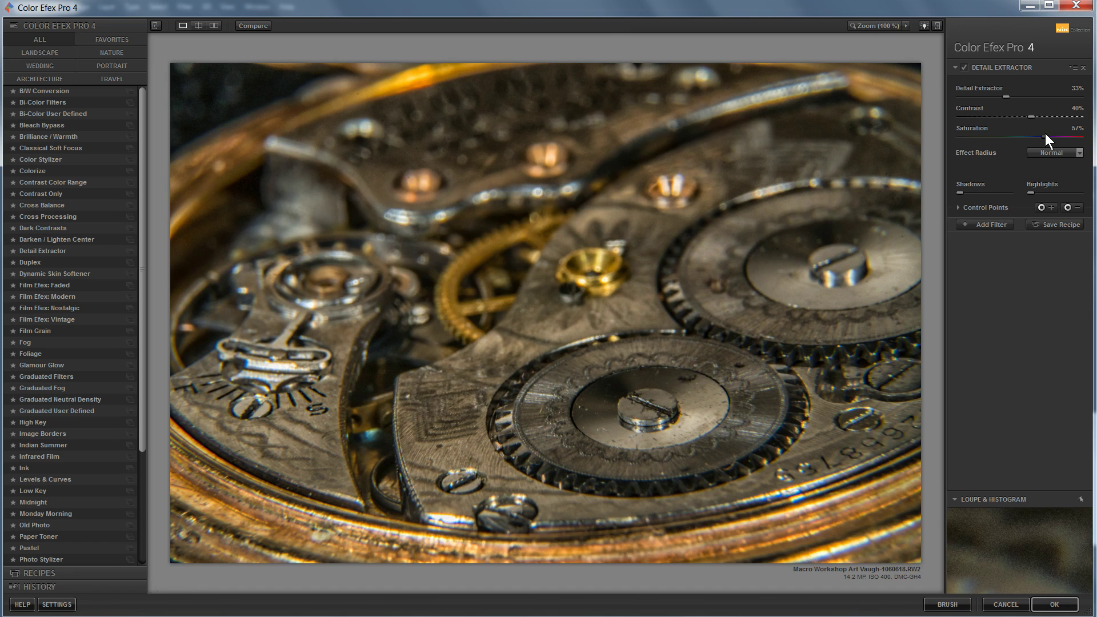
left_click_drag(1019, 135, 1019, 135)
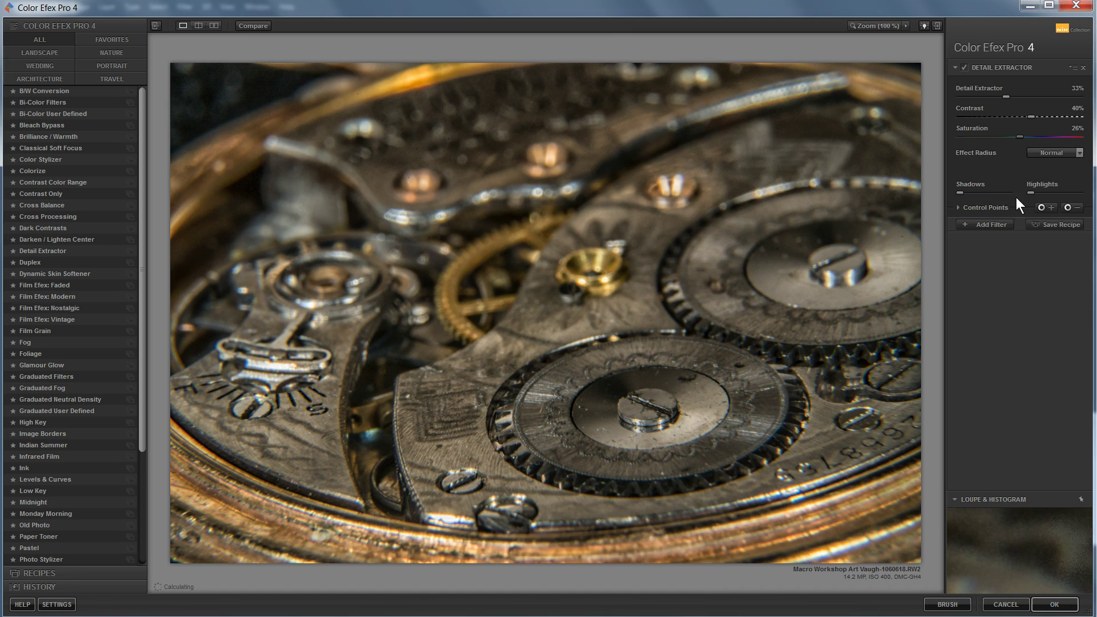
Raise the highlights protection moderately and apply the Detail Extractor filter to the image as a new layer.
mouse_move(958, 192)
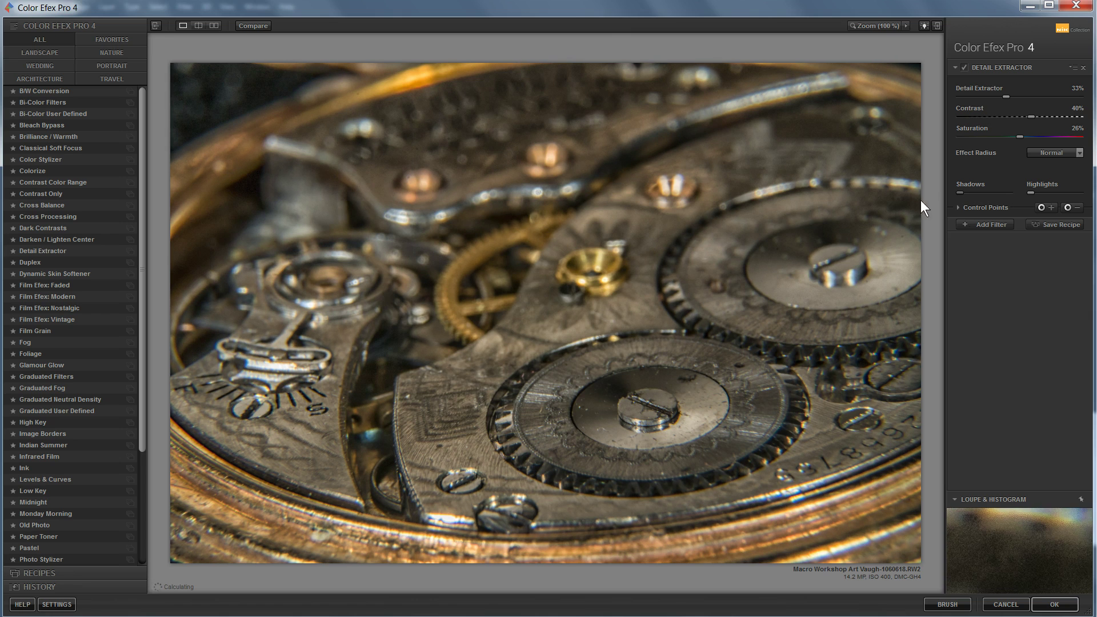
mouse_move(1029, 191)
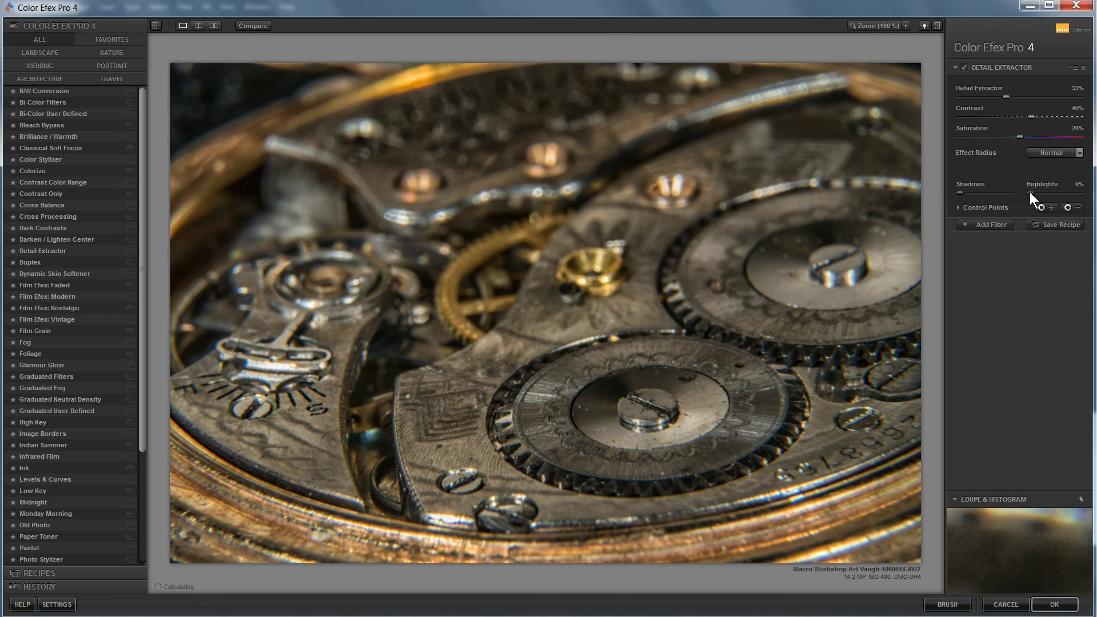
left_click_drag(1030, 193, 1048, 193)
left_click_drag(1061, 192, 1049, 193)
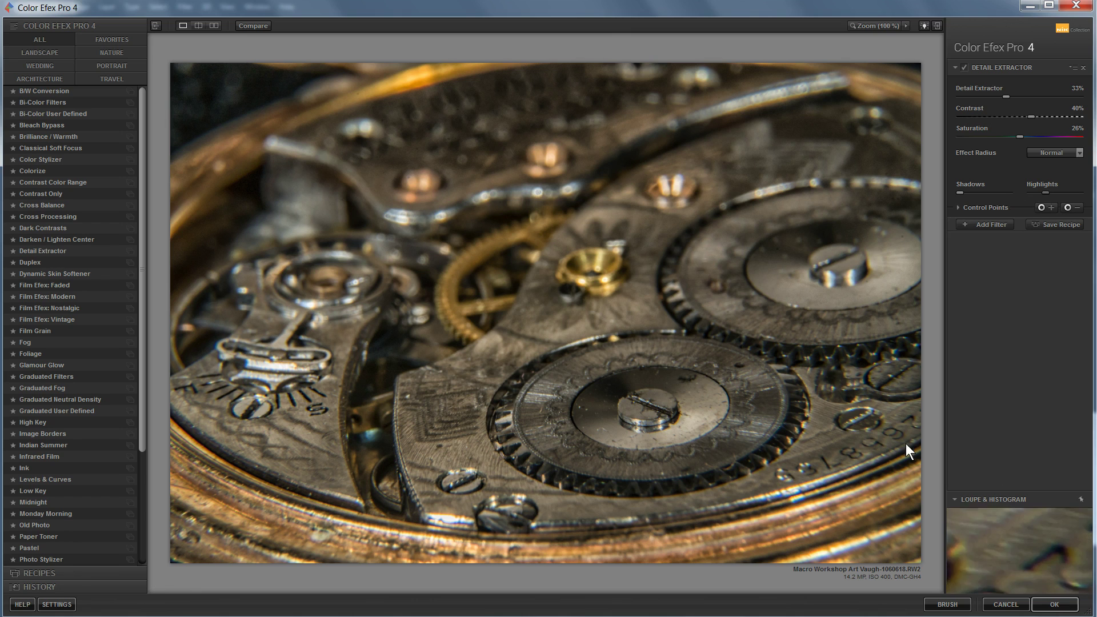
left_click(1057, 607)
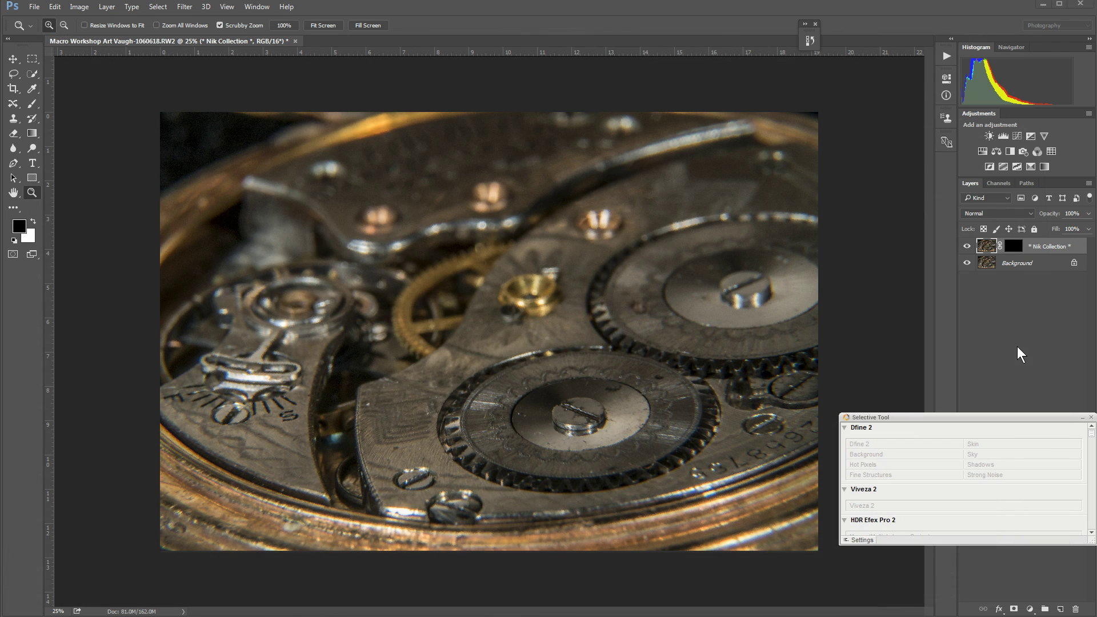
left_click(1014, 246)
key("Delete")
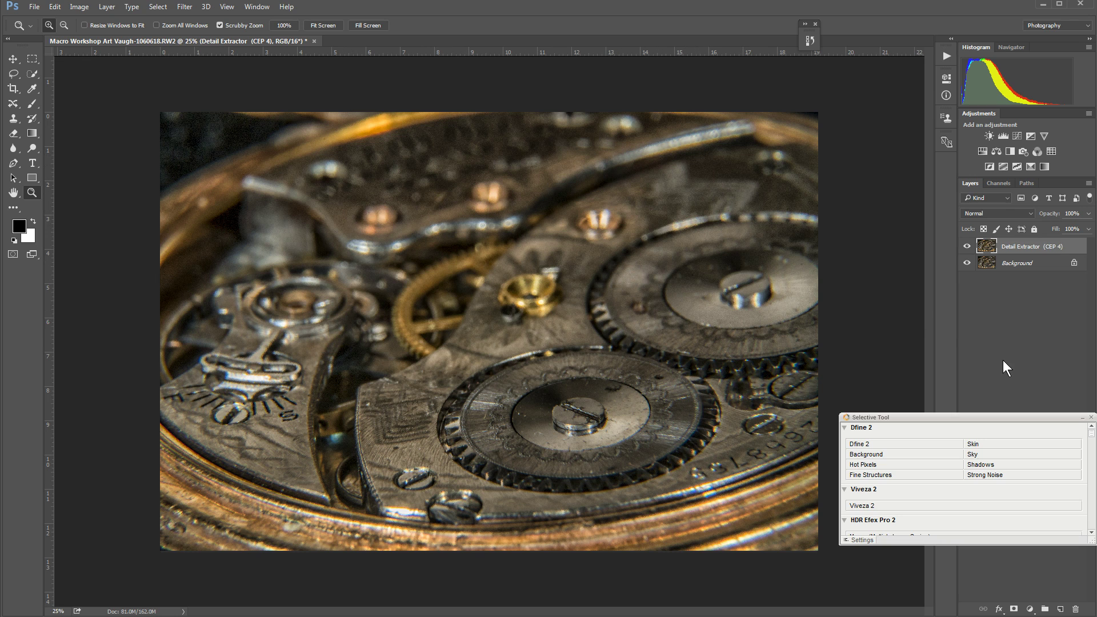
Reopen Color Efex Pro 4 on the detail-enhanced image and expand its window to full screen size.
left_click_drag(1094, 437, 1091, 501)
left_click(873, 482)
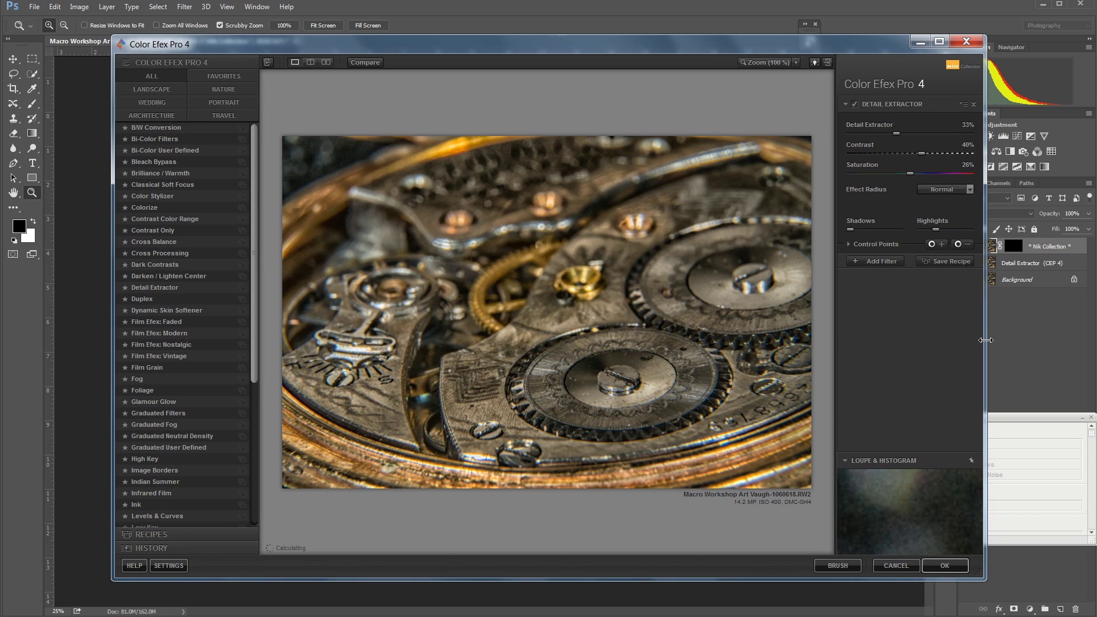
left_click_drag(985, 340, 1092, 346)
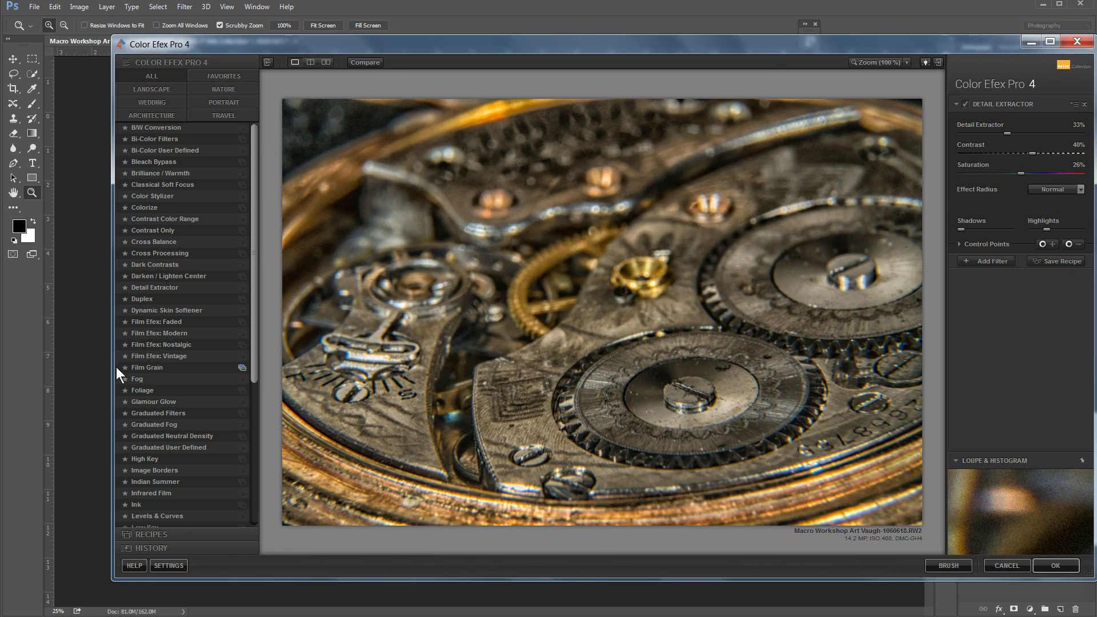
left_click_drag(112, 366, 3, 366)
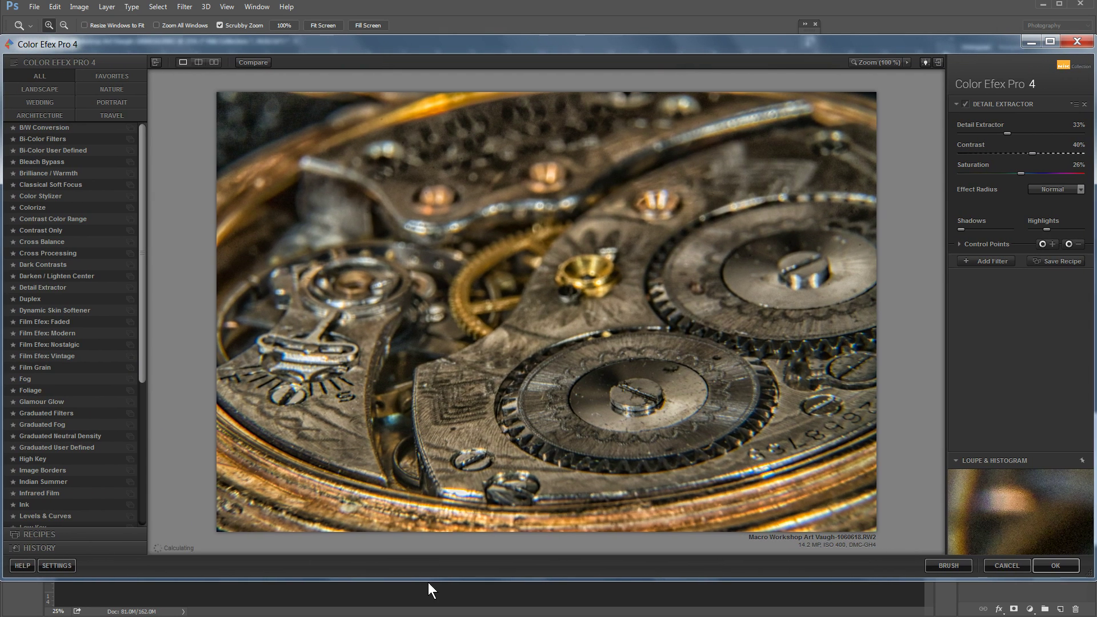
left_click_drag(432, 581, 431, 616)
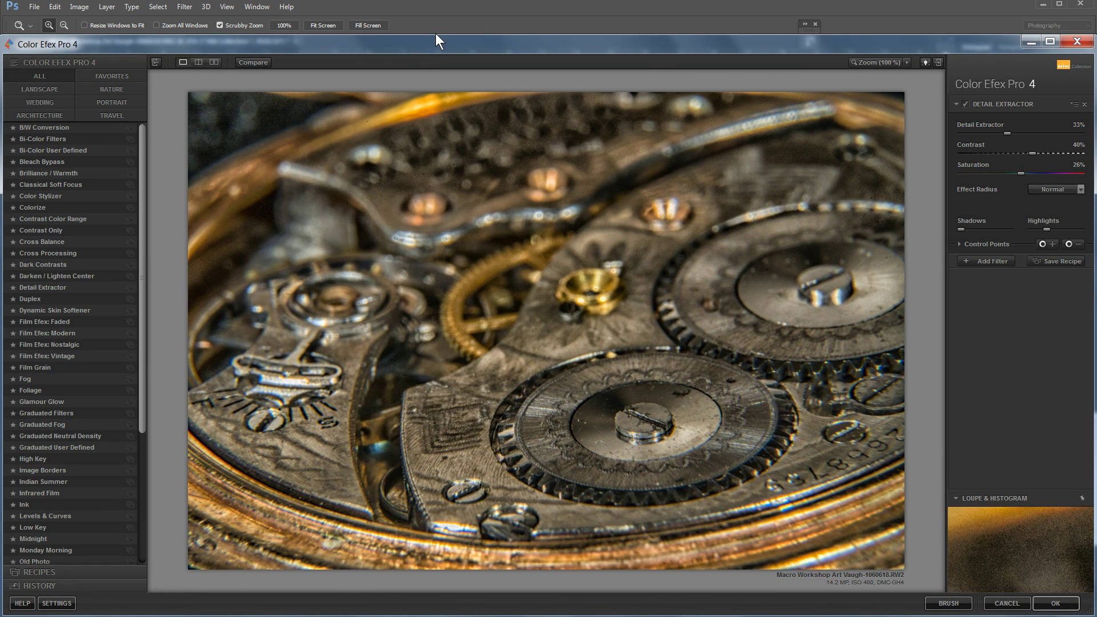
left_click_drag(435, 33, 435, 0)
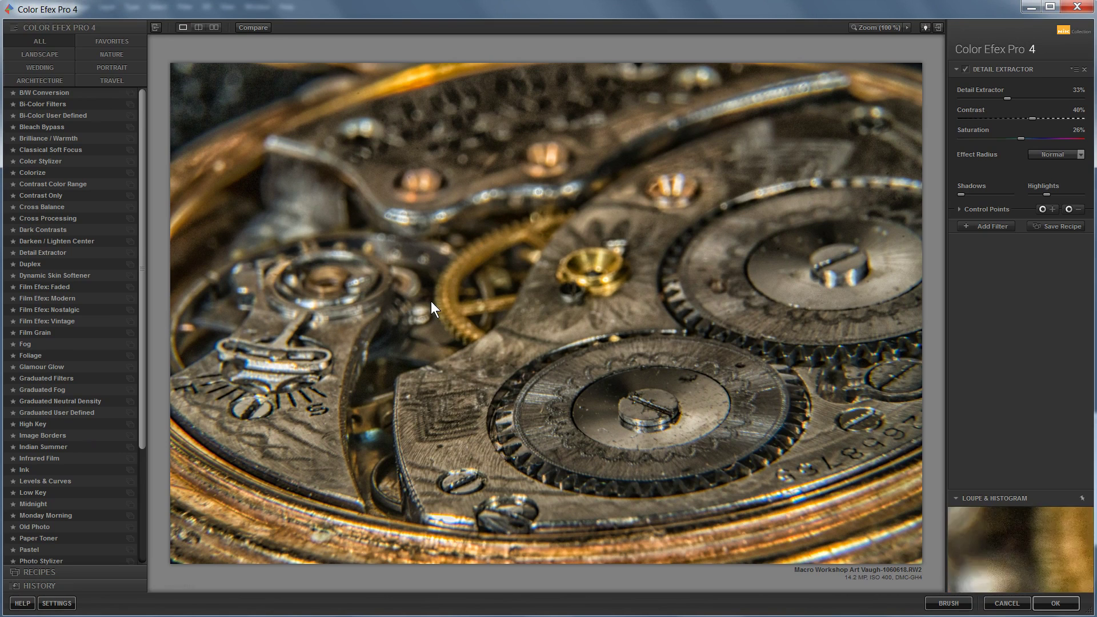
Choose the Brilliance / Warmth filter, give it a slight positive warmth, and apply it as a new layer.
left_click(40, 139)
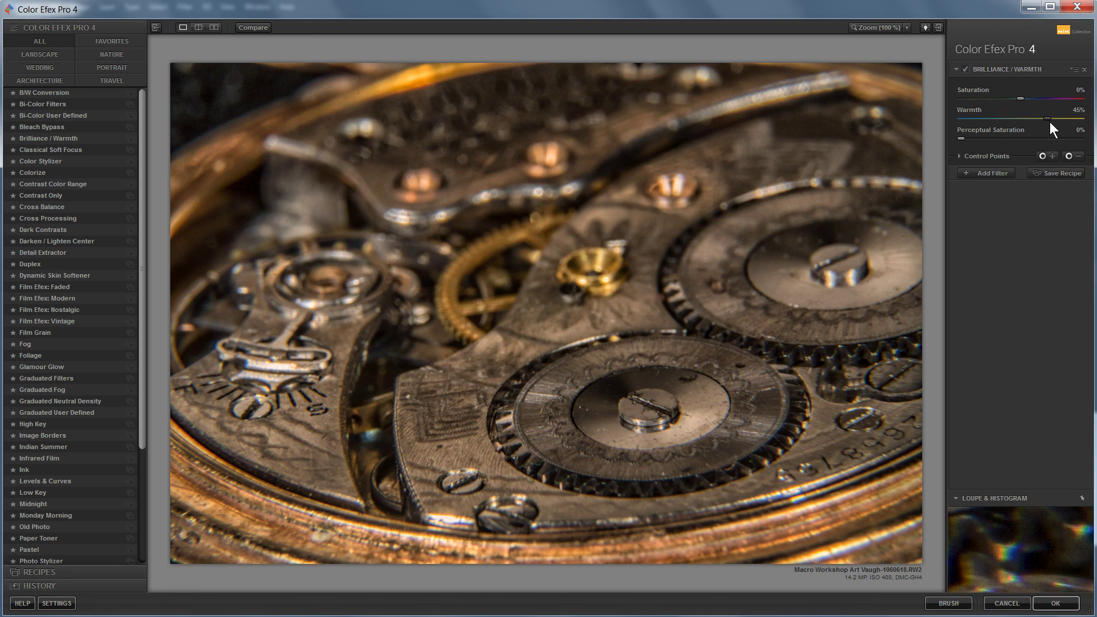
left_click_drag(982, 123, 1026, 119)
left_click(1051, 603)
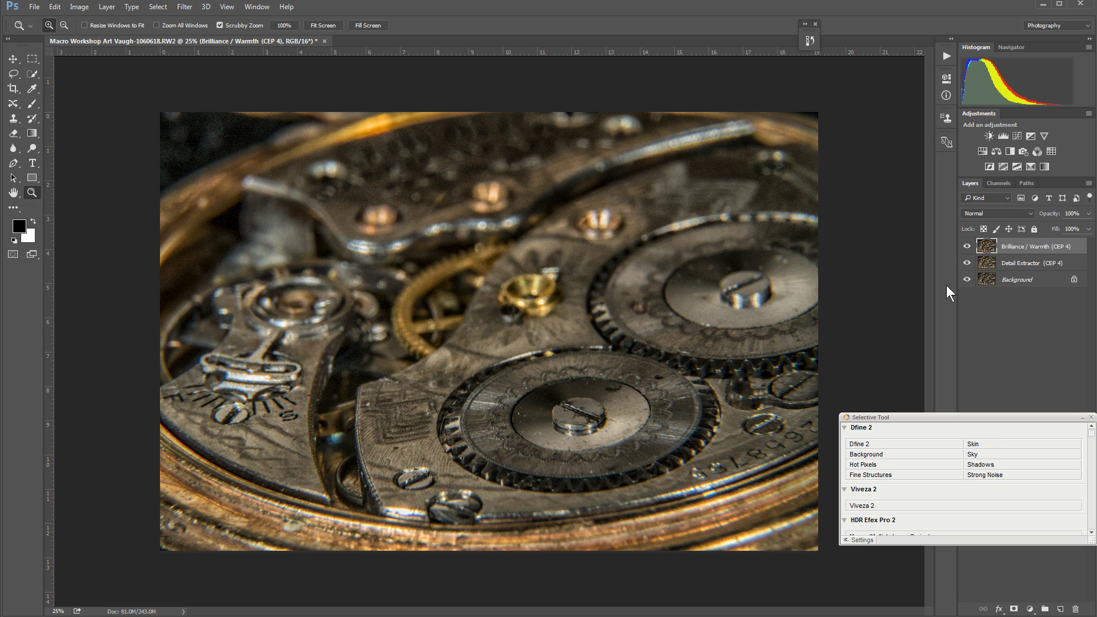
Hide and reshow the Brilliance / Warmth layer to compare the image with and without it.
left_click(966, 247)
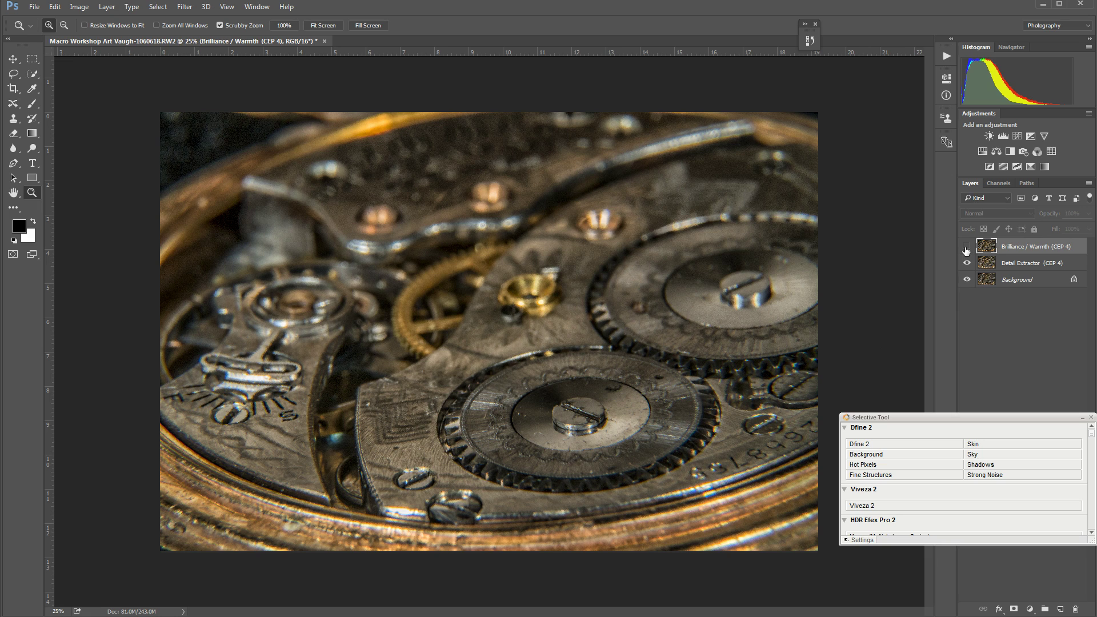
left_click(966, 248)
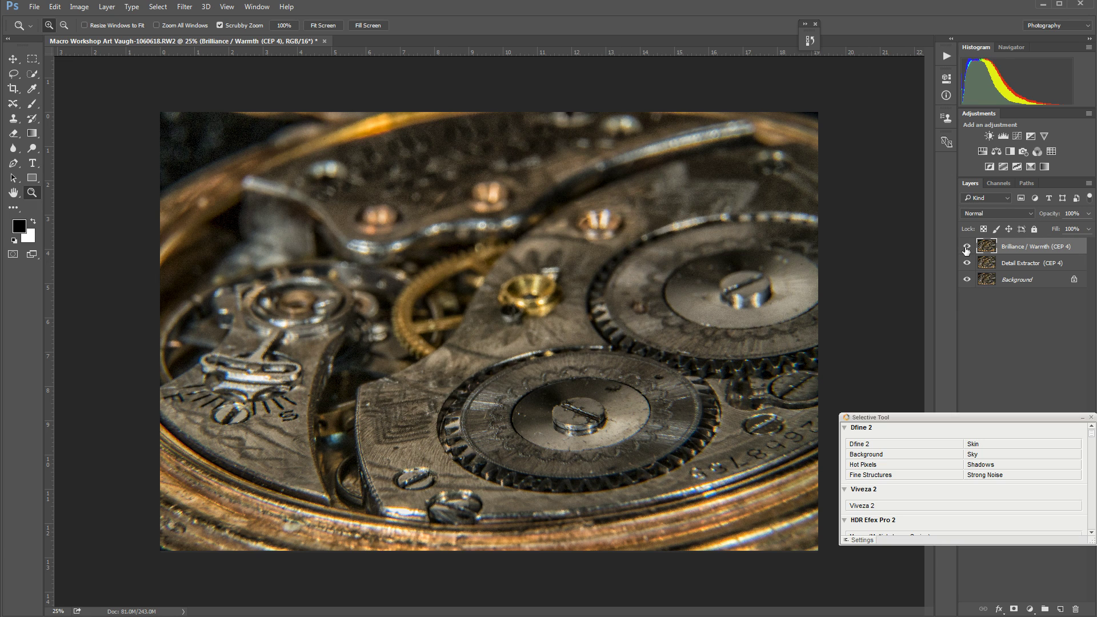
Select the Detail Extractor layer and apply Dfine 2 noise reduction with the Automatic method.
left_click(1054, 267)
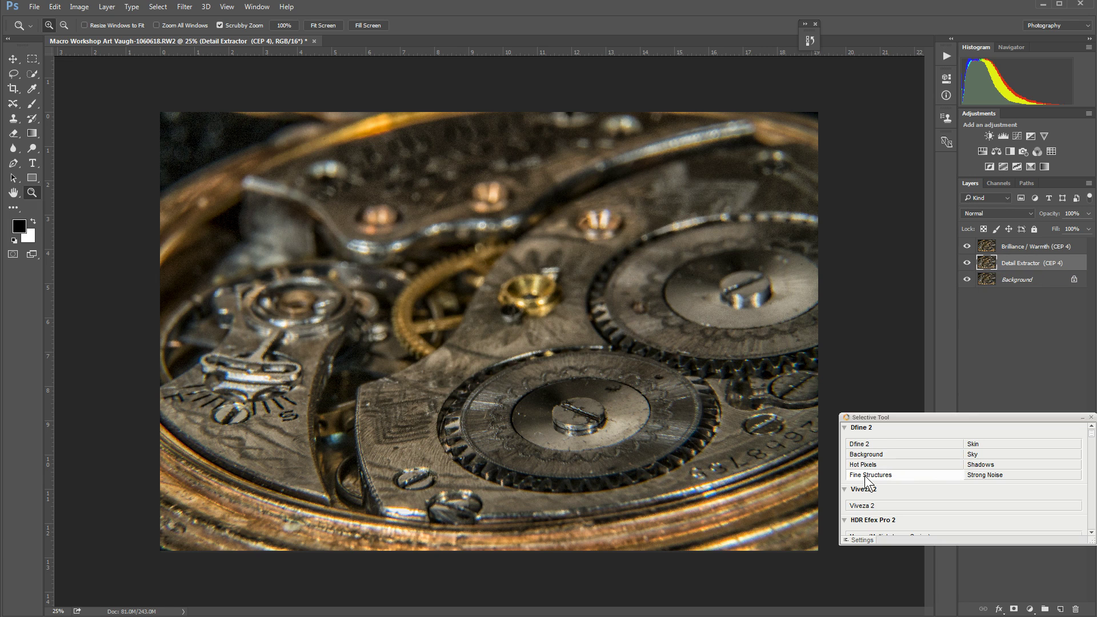
left_click(855, 446)
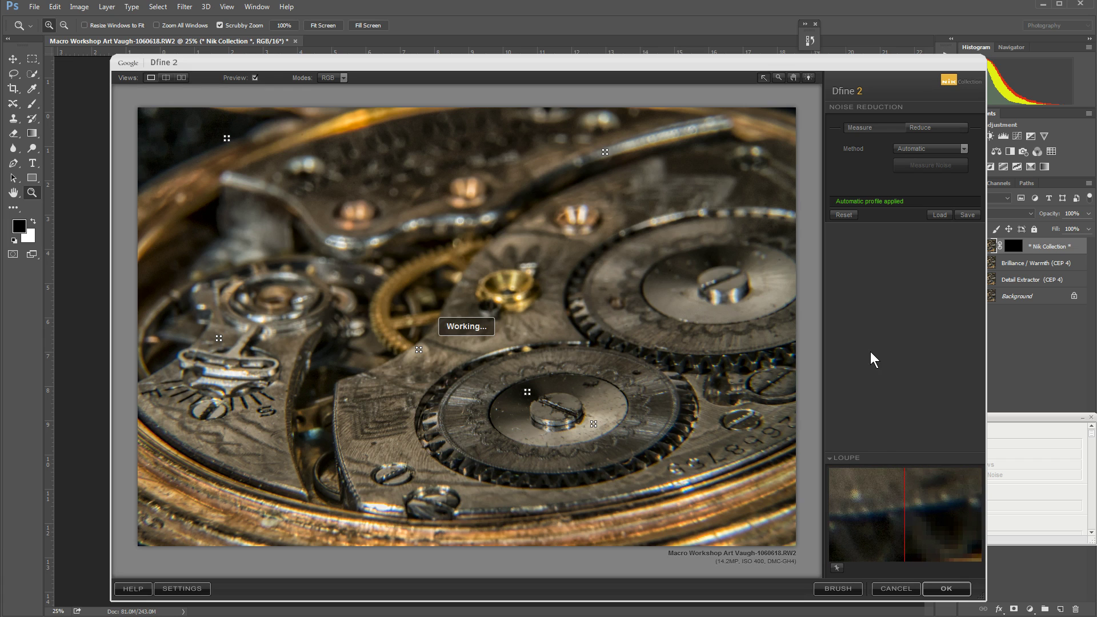
left_click(933, 593)
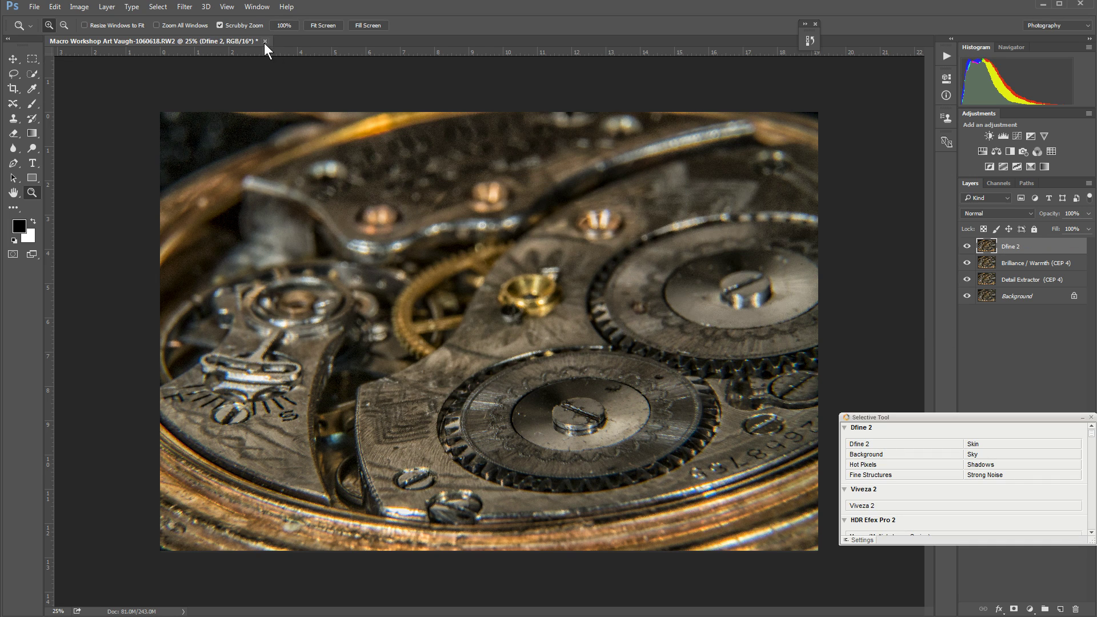
Close the watch document with its changes saved and switch to Lightroom.
left_click(264, 41)
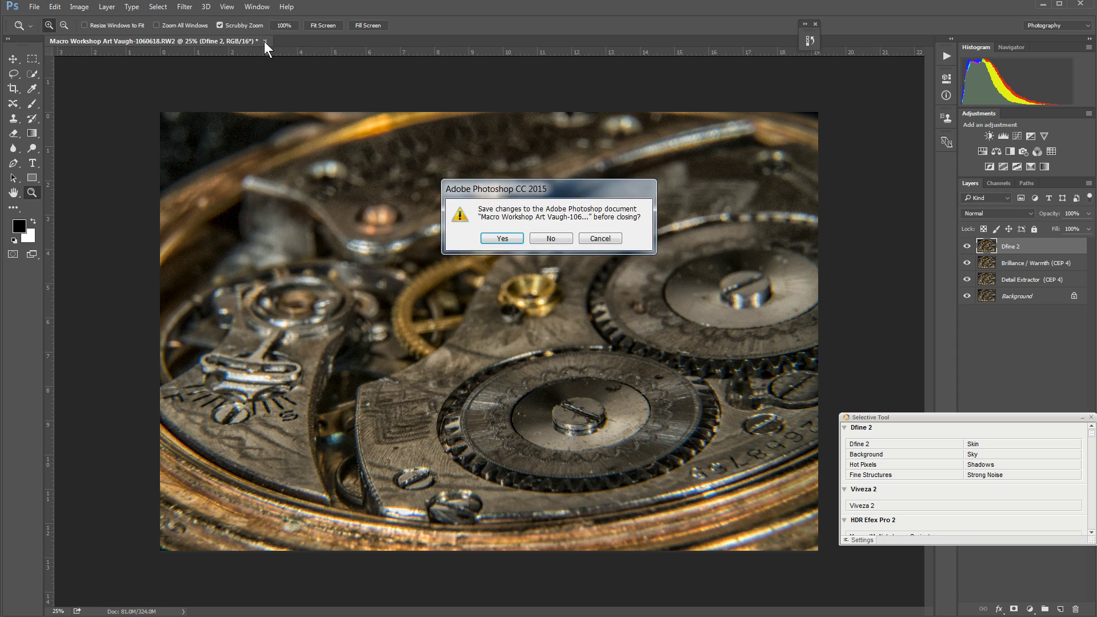
left_click(488, 239)
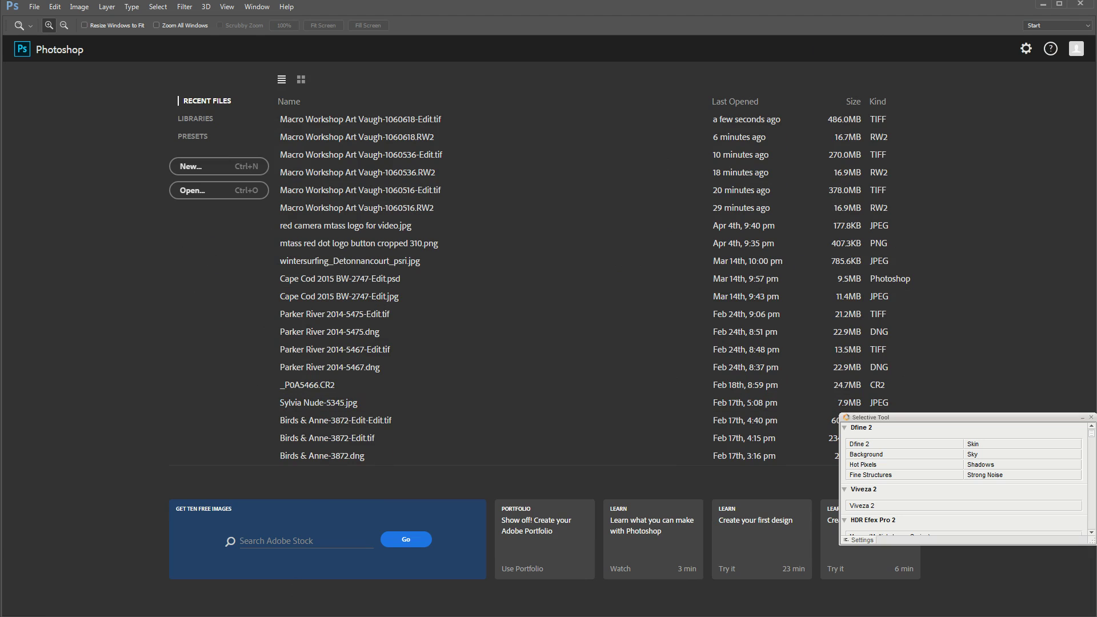
key("alt+Tab")
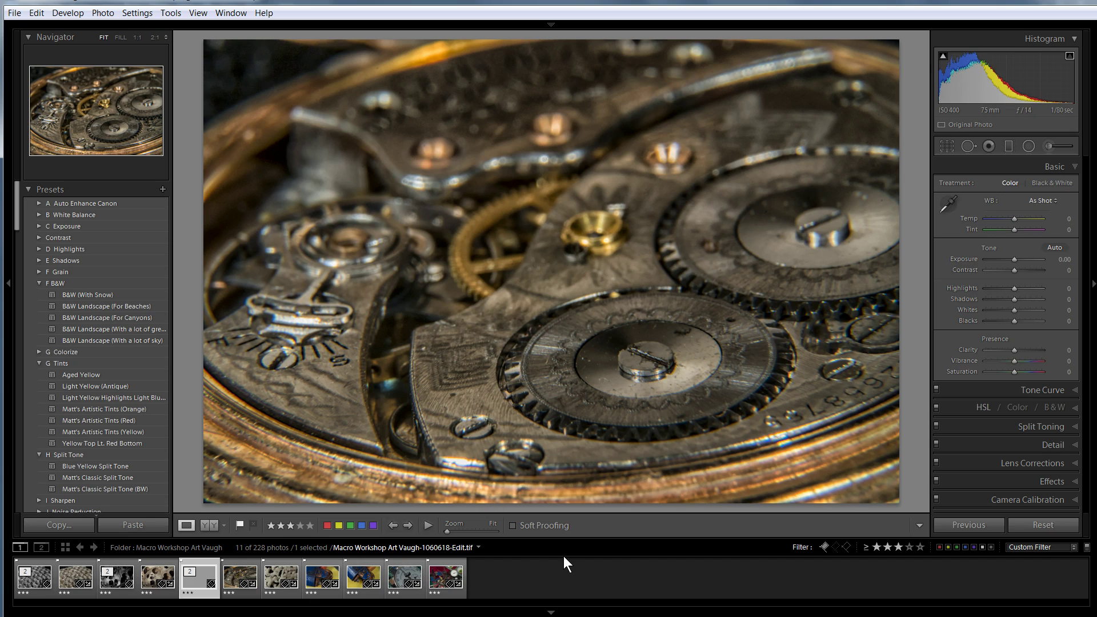
Alternate between the edited TIFF and the original RW2 photo to compare them before and after.
key("Right")
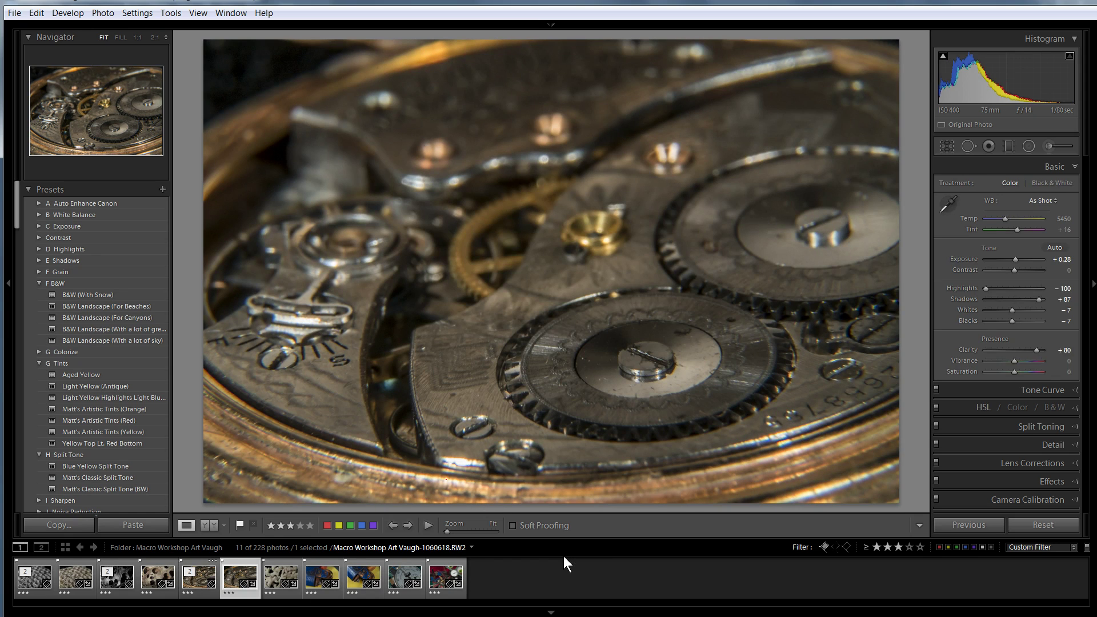
key("Left")
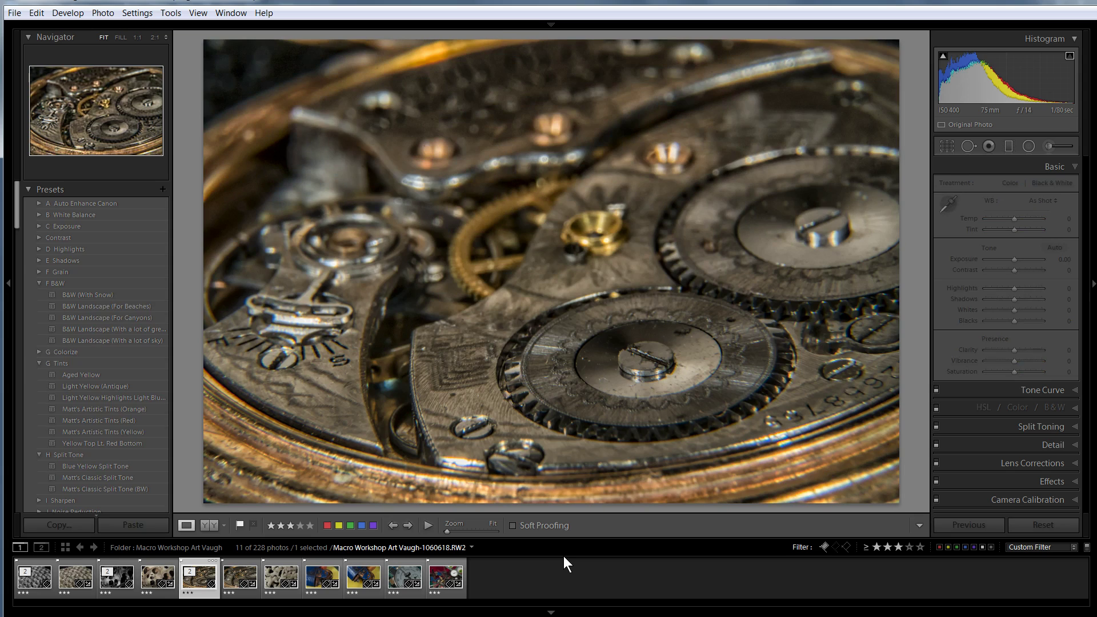
key("Right")
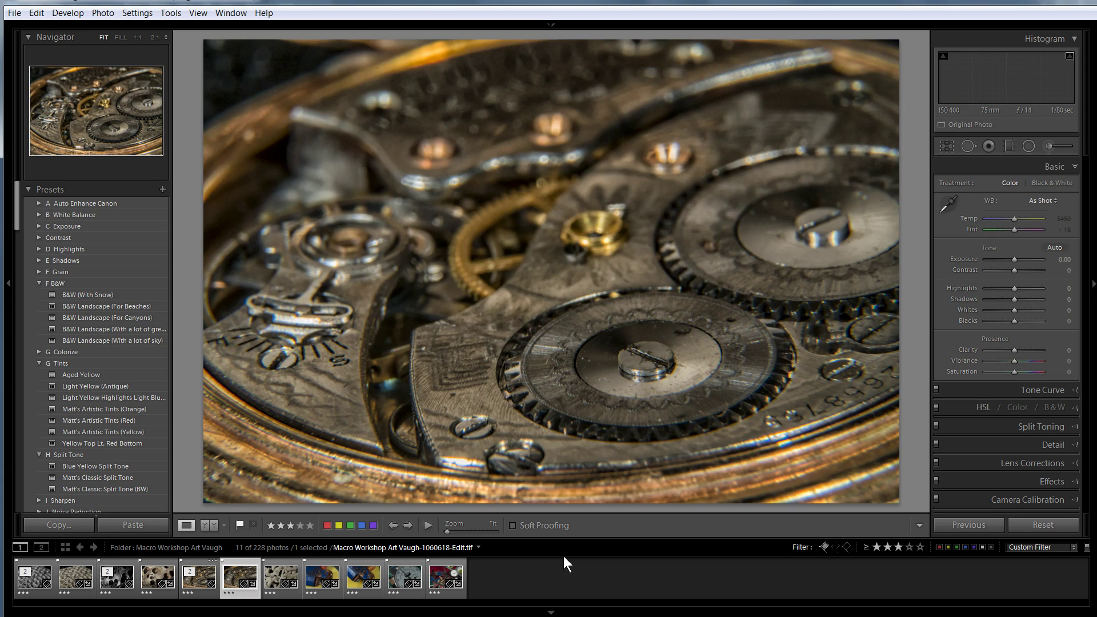
View the original RW2 photo once more and rate the edited TIFF four stars.
key("Left")
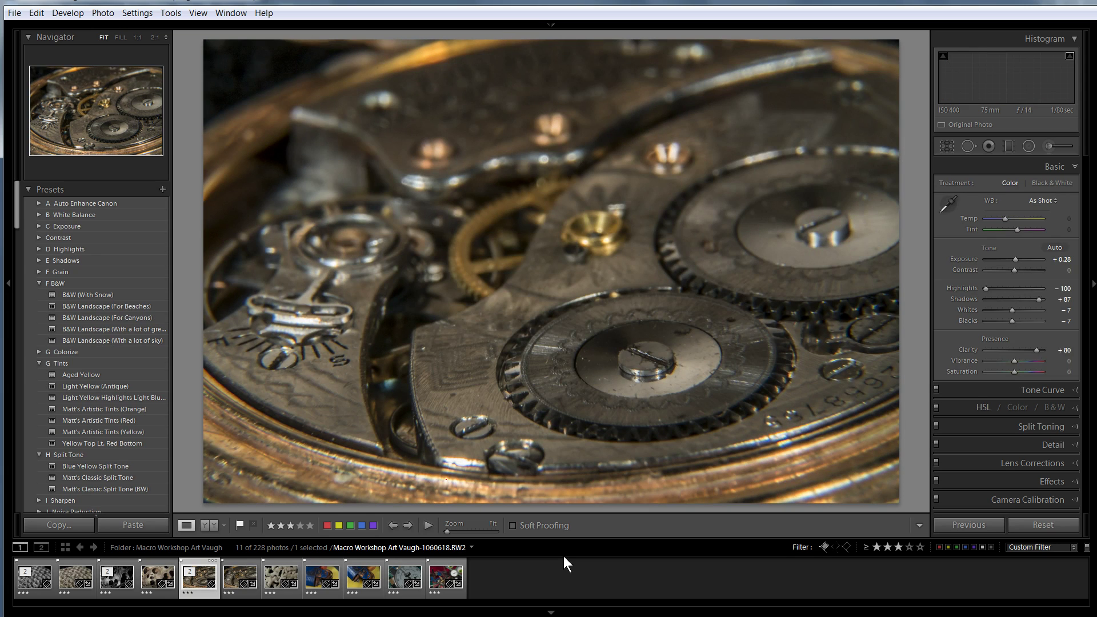
key("4")
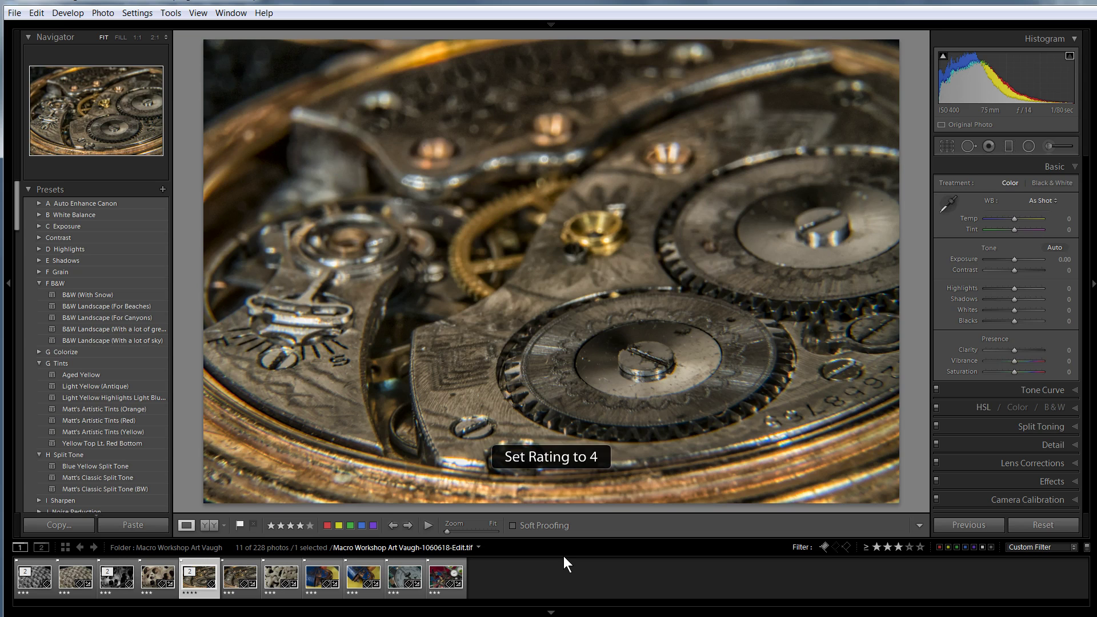
Open the four-star edited TIFF in Adobe Photoshop CC 2015 and launch Silver Efex Pro 2 on it.
right_click(194, 590)
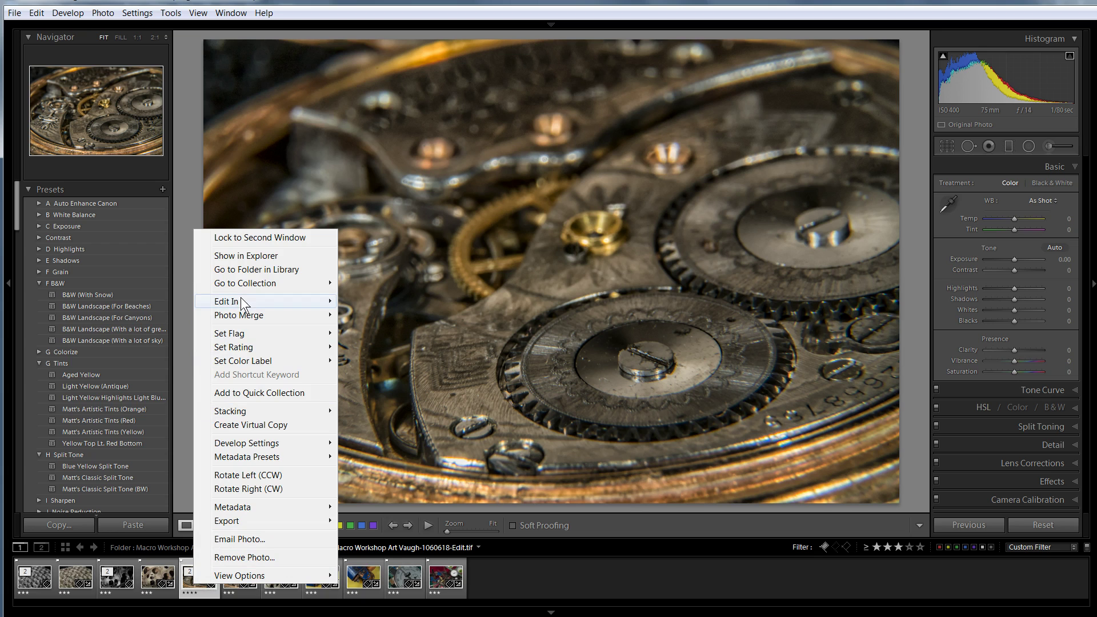
mouse_move(242, 305)
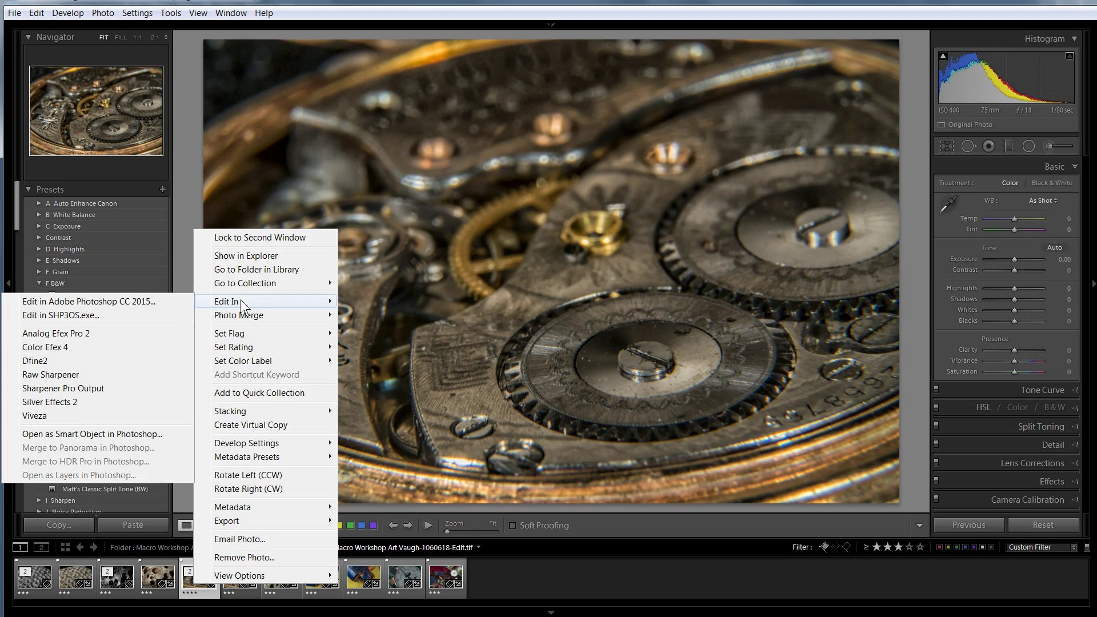
left_click(155, 301)
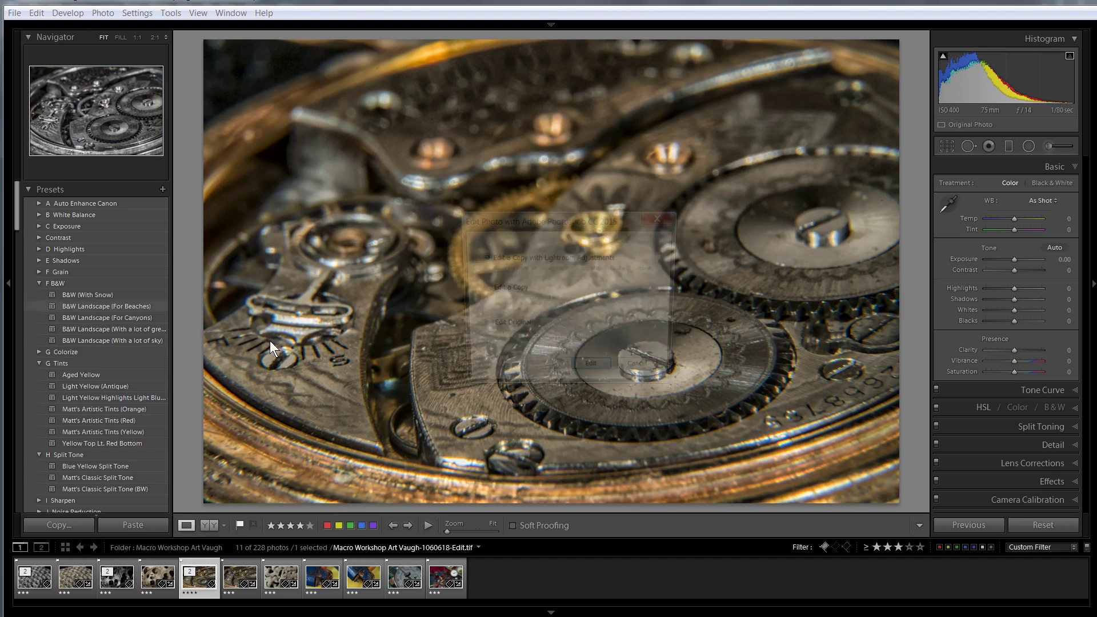
left_click(592, 373)
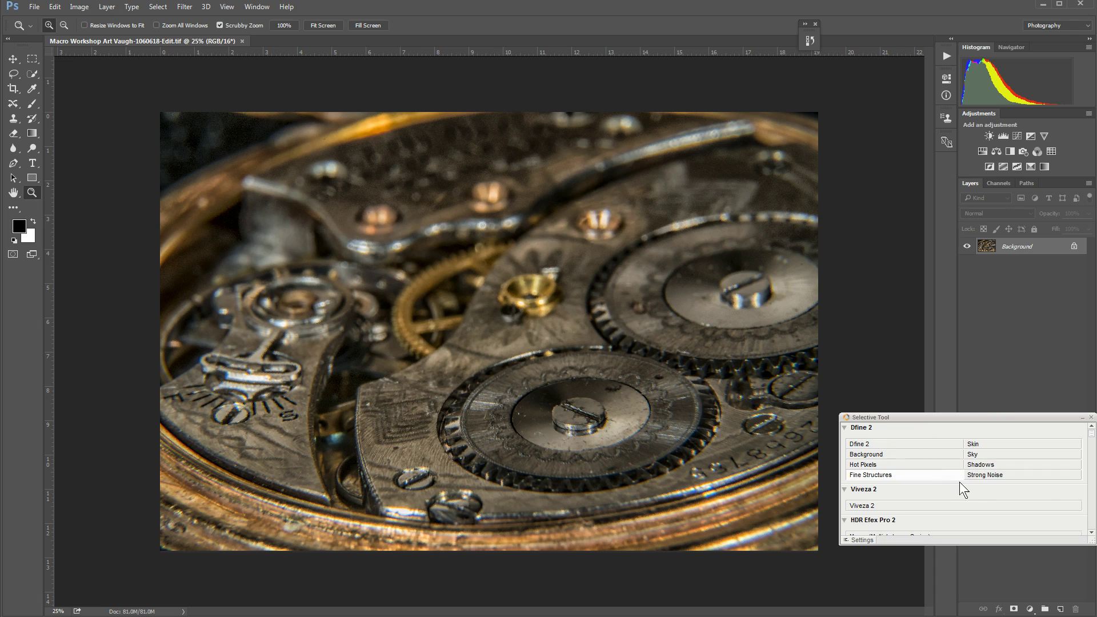
left_click_drag(1092, 435, 1090, 517)
left_click(886, 490)
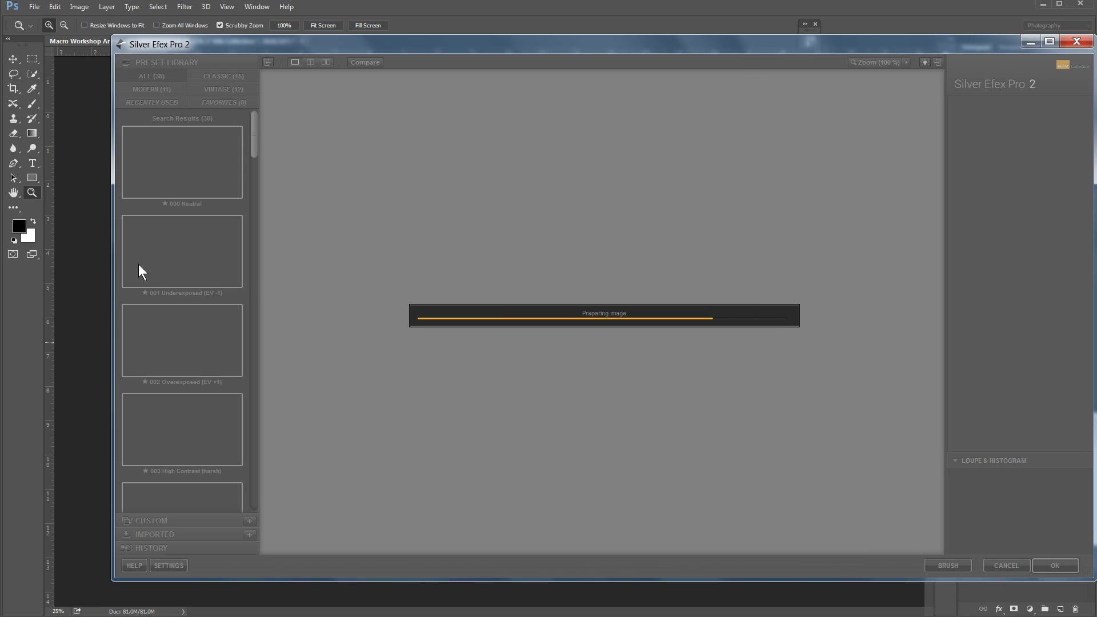
Enlarge the Silver Efex Pro 2 window to fill the screen and show the before and after images together.
left_click_drag(110, 269, 2, 269)
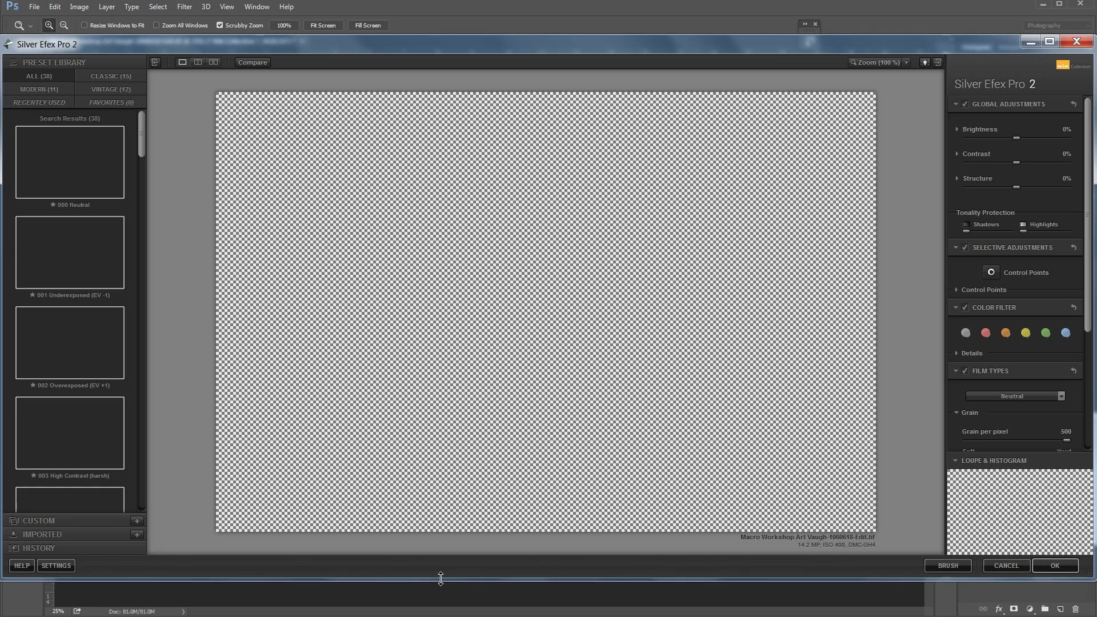
left_click_drag(441, 580, 440, 616)
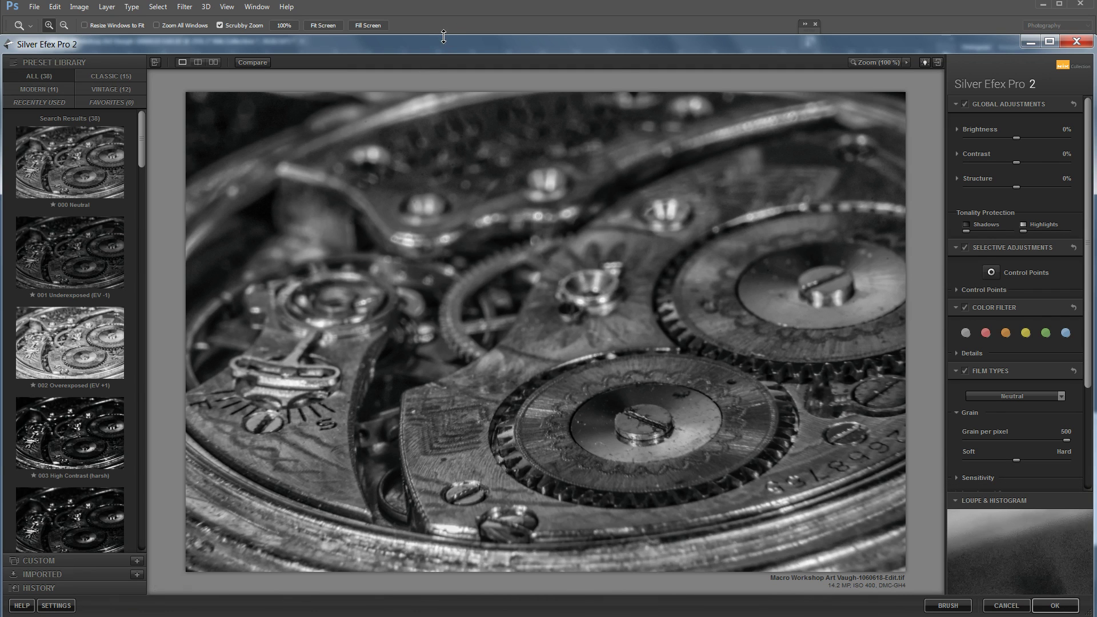
left_click_drag(443, 37, 443, 0)
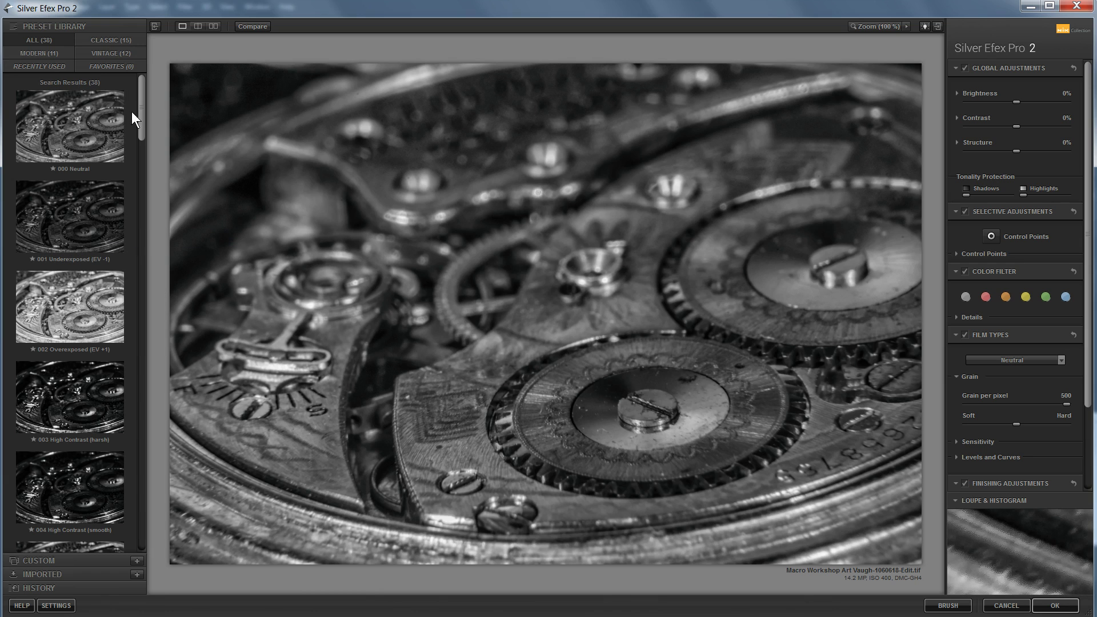
left_click(214, 27)
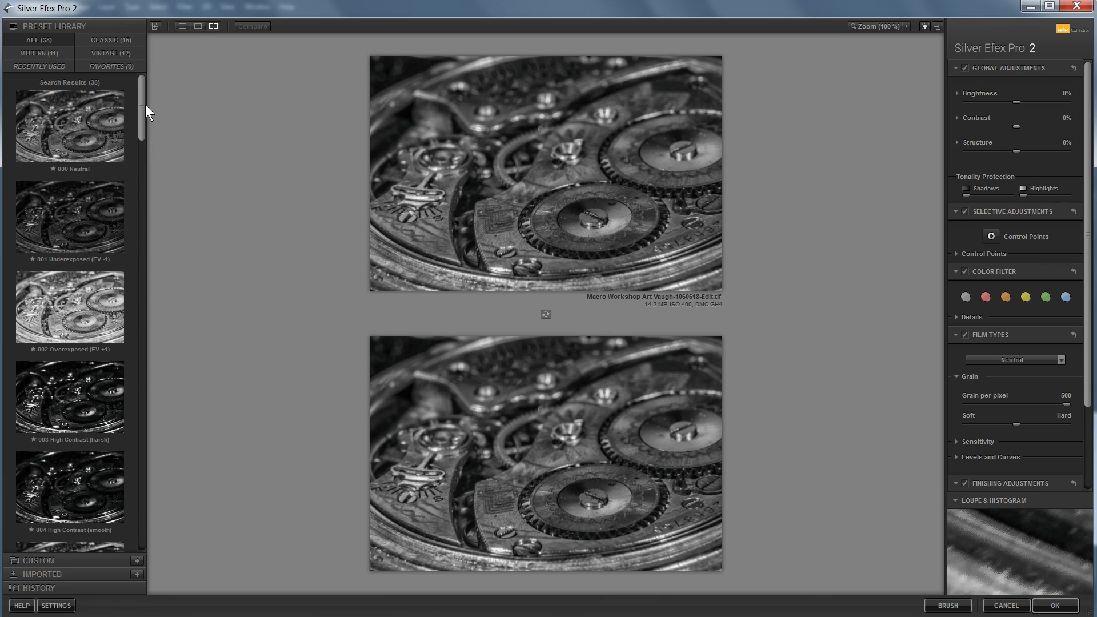
Try the black-and-white presets 002 Overexposed (EV +1), 005 High Structure (harsh) and 001 Underexposed (EV -1).
mouse_move(142, 105)
left_mouse_down()
mouse_move(143, 132)
mouse_move(142, 122)
left_mouse_up()
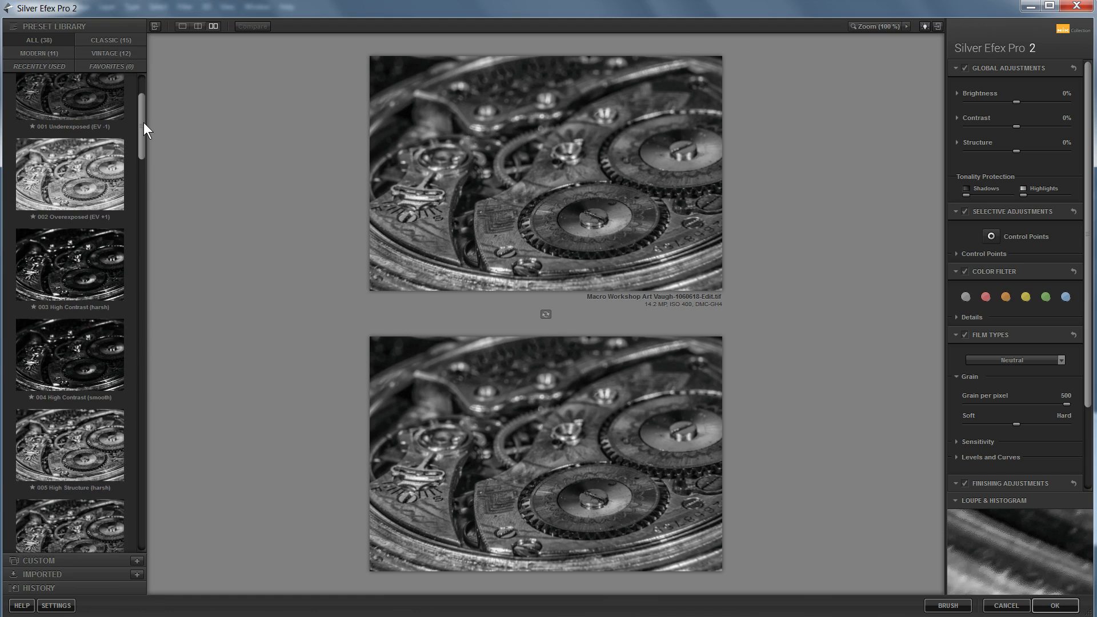
left_click(91, 194)
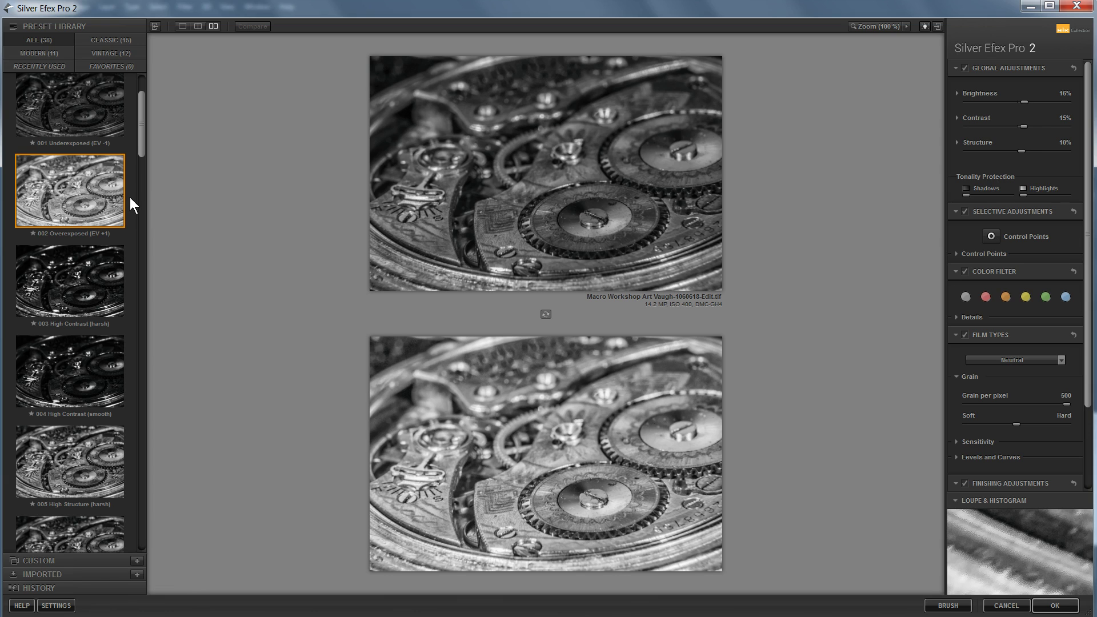
left_click(56, 484)
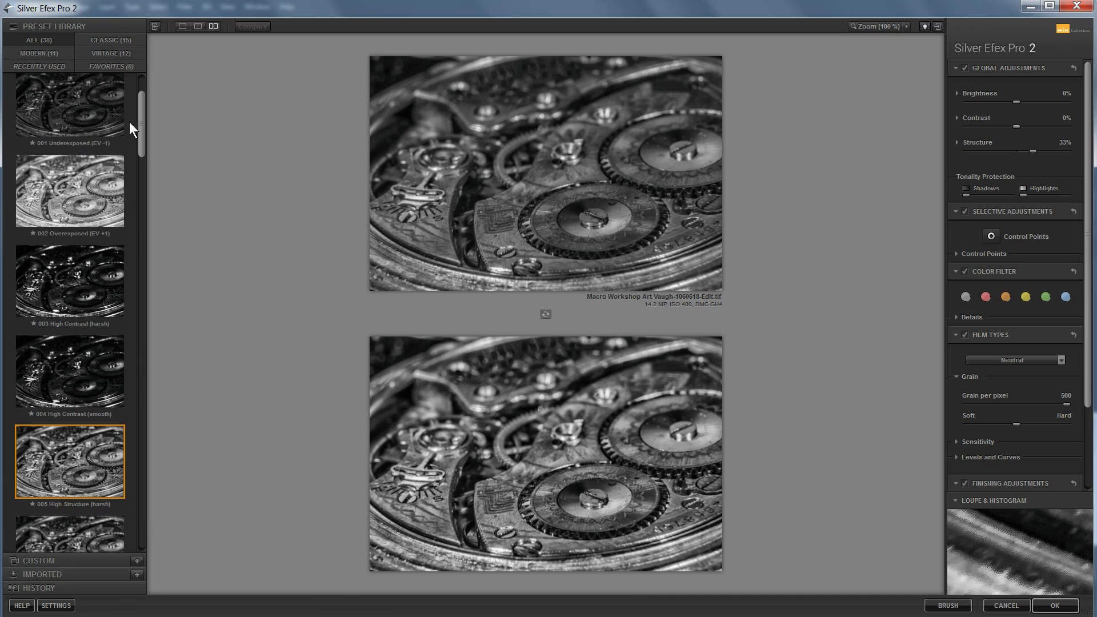
left_click(99, 109)
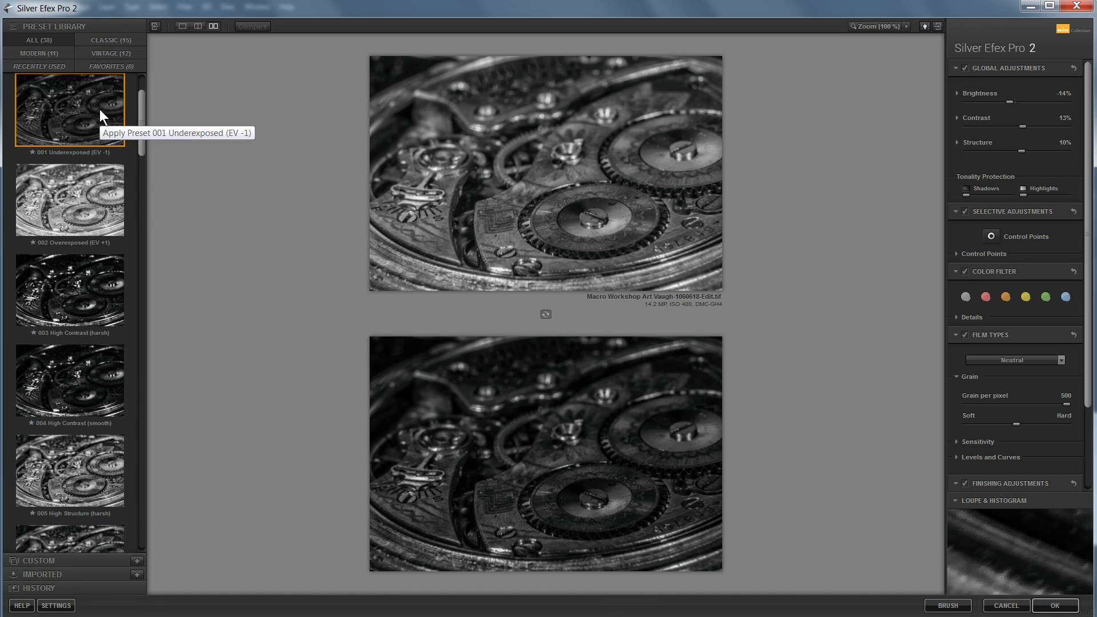
Preview preset 005 High Structure (harsh) again, followed by 008 High Key 2.
left_click_drag(141, 116, 144, 163)
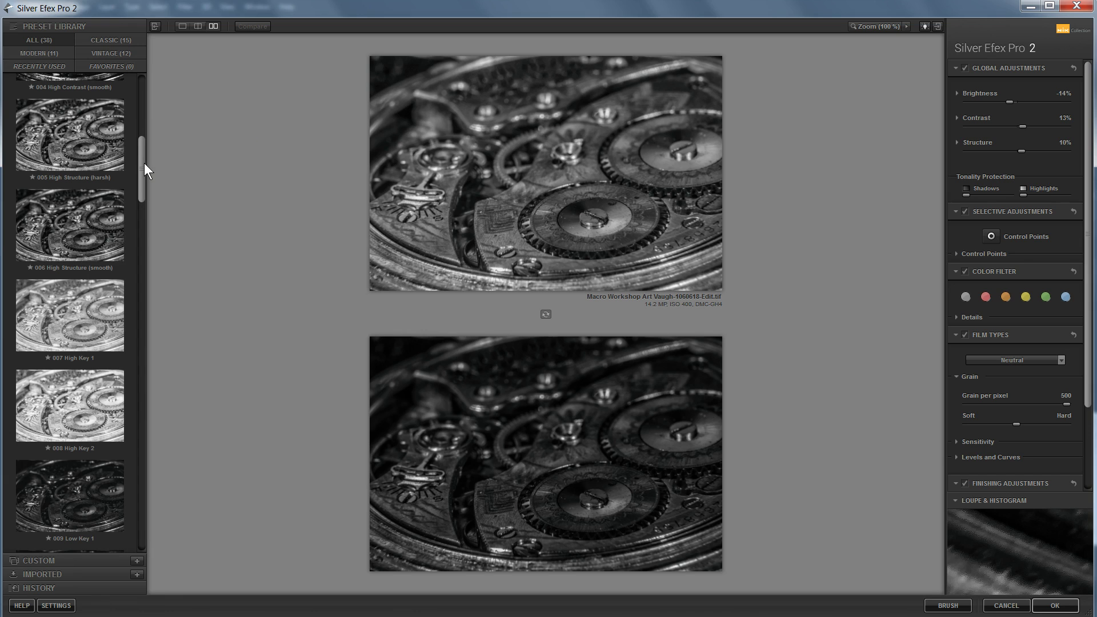
left_click(94, 153)
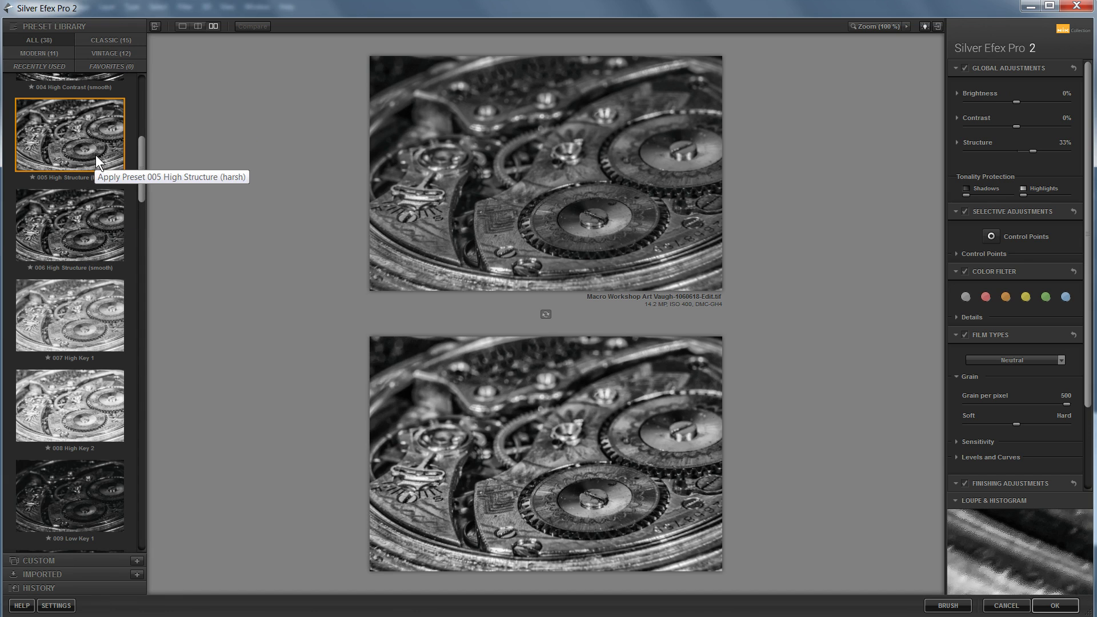
scroll(140, 173, "down", 3)
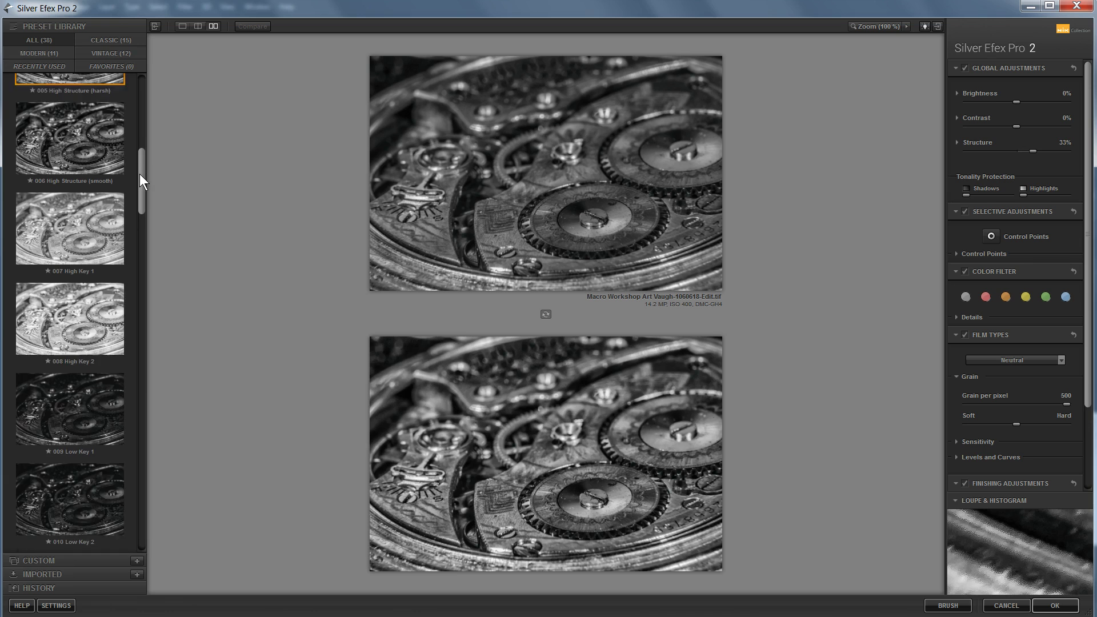
left_click(84, 239)
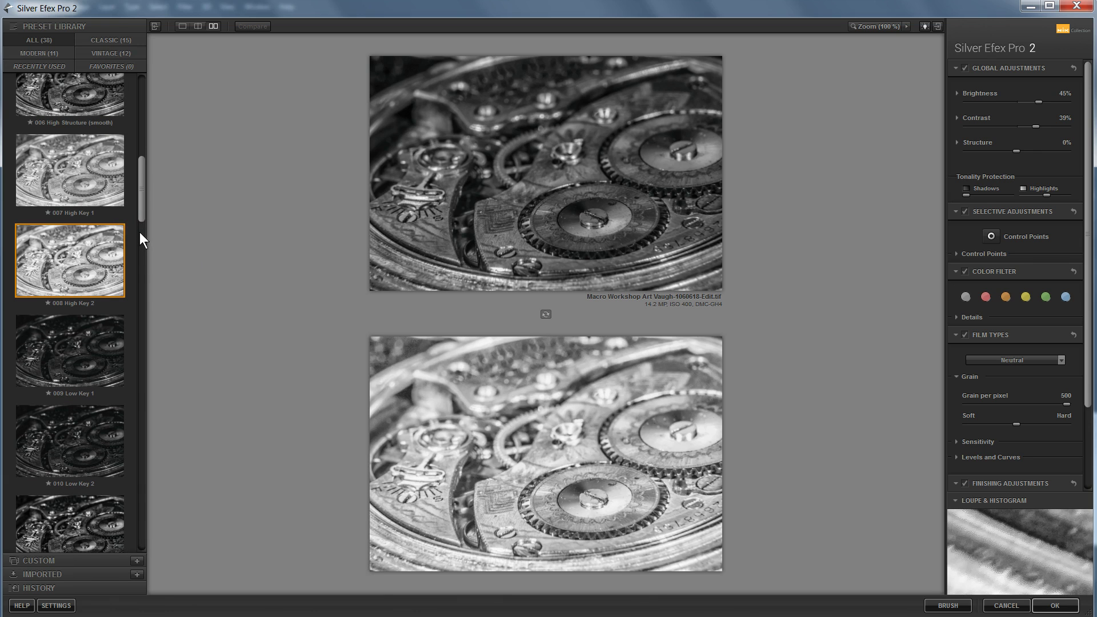
Try the presets 015 Full Dynamic (harsh), 019 Fine Art Process and 024 Full Contrast and Structure.
scroll(140, 228, "down", 7)
scroll(148, 248, "down", 6)
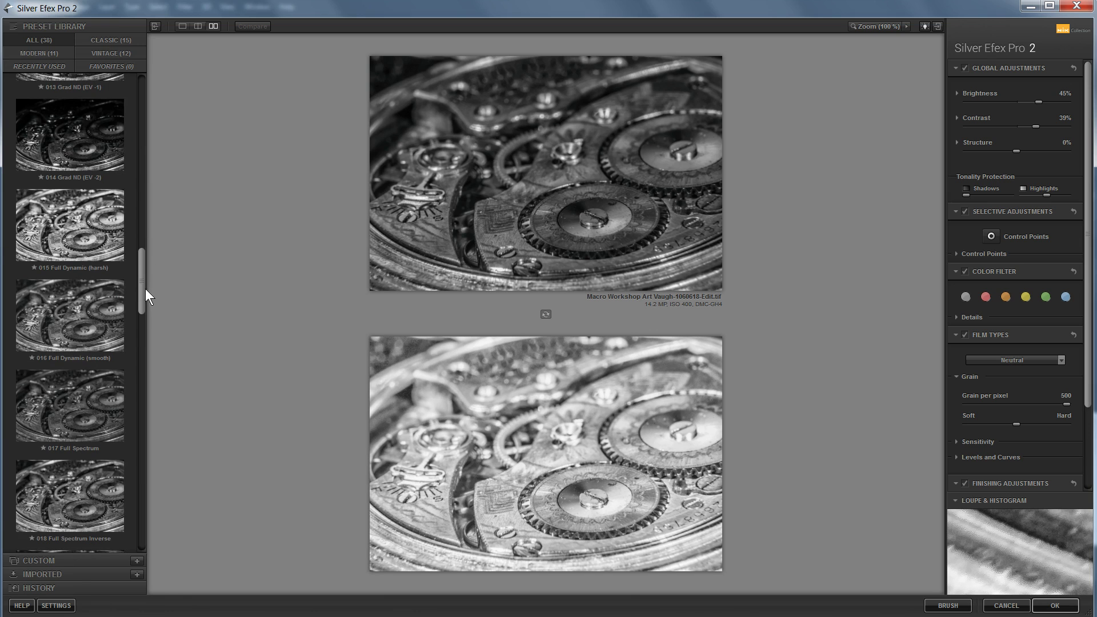
left_click(73, 210)
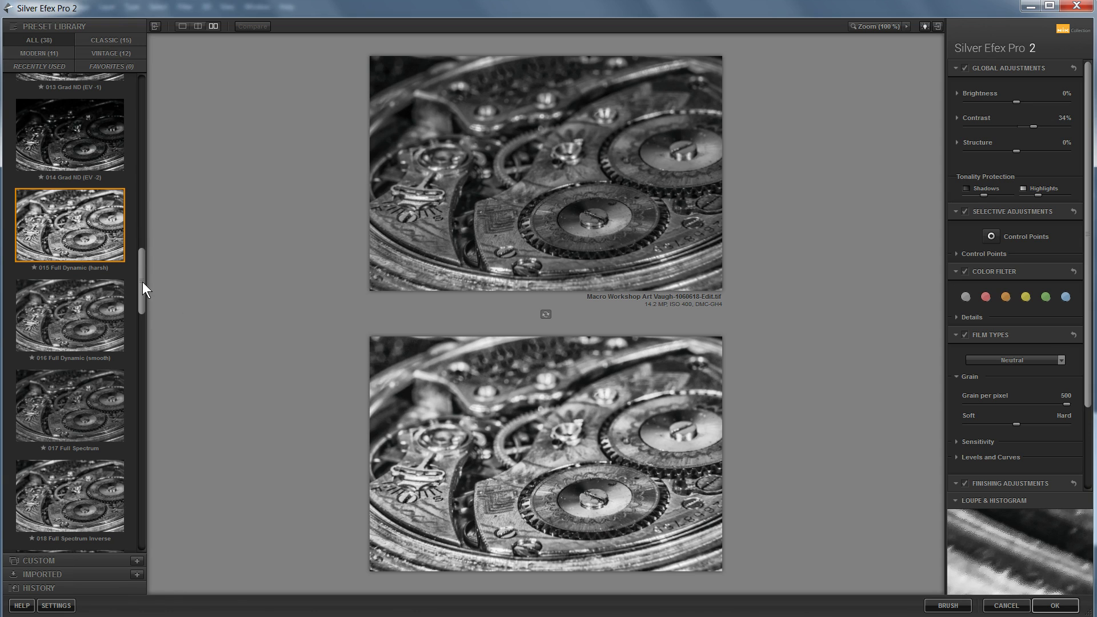
left_click_drag(142, 290, 142, 323)
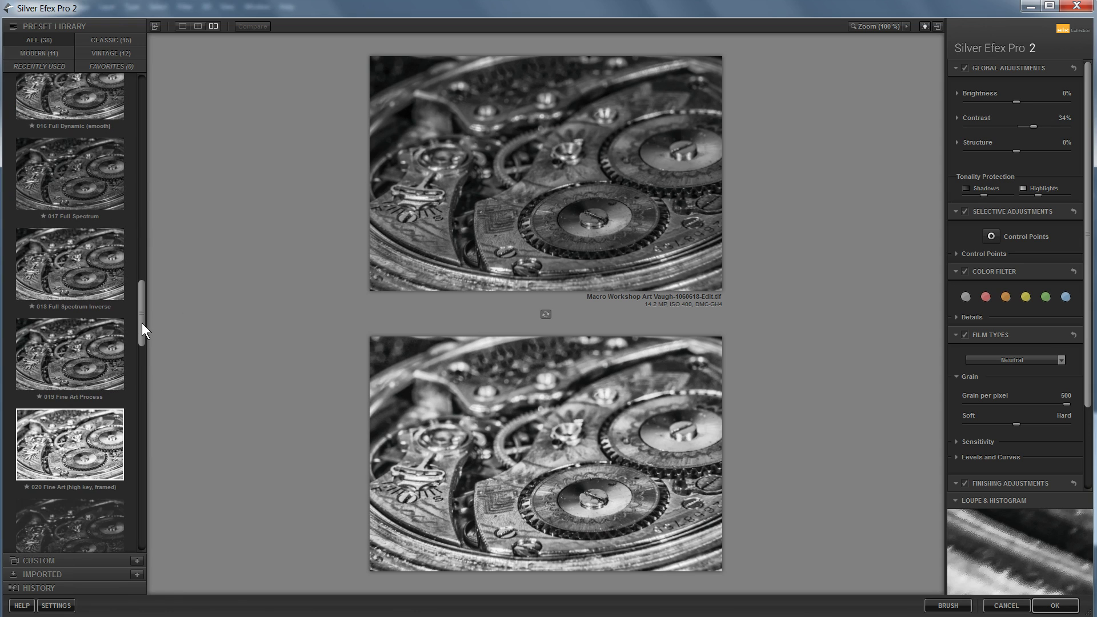
left_click(83, 359)
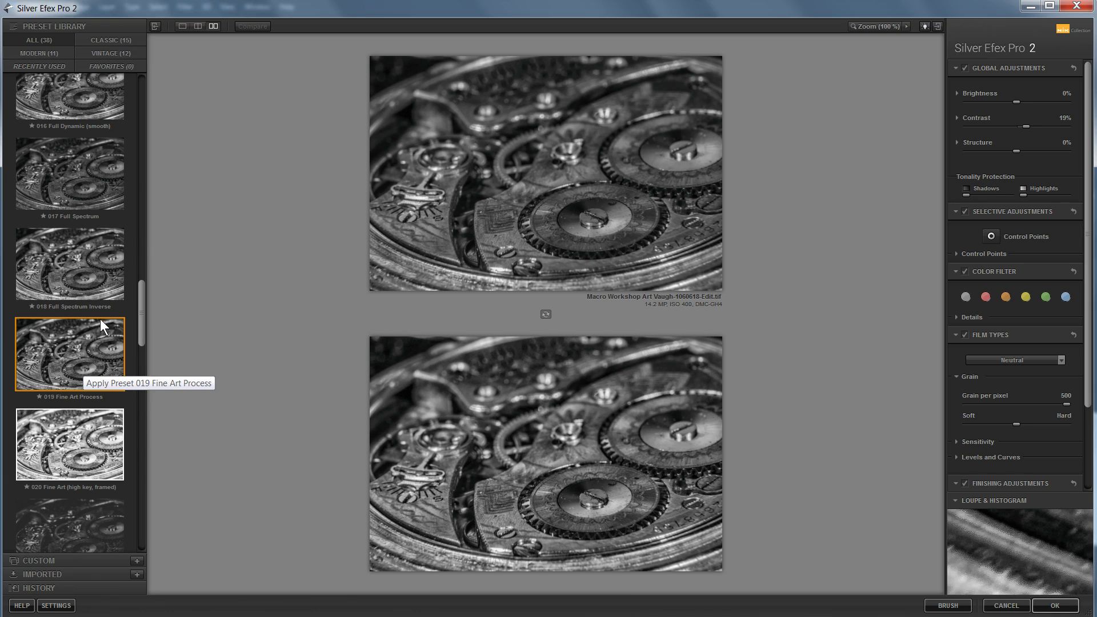
left_click_drag(143, 300, 141, 373)
left_click(78, 287)
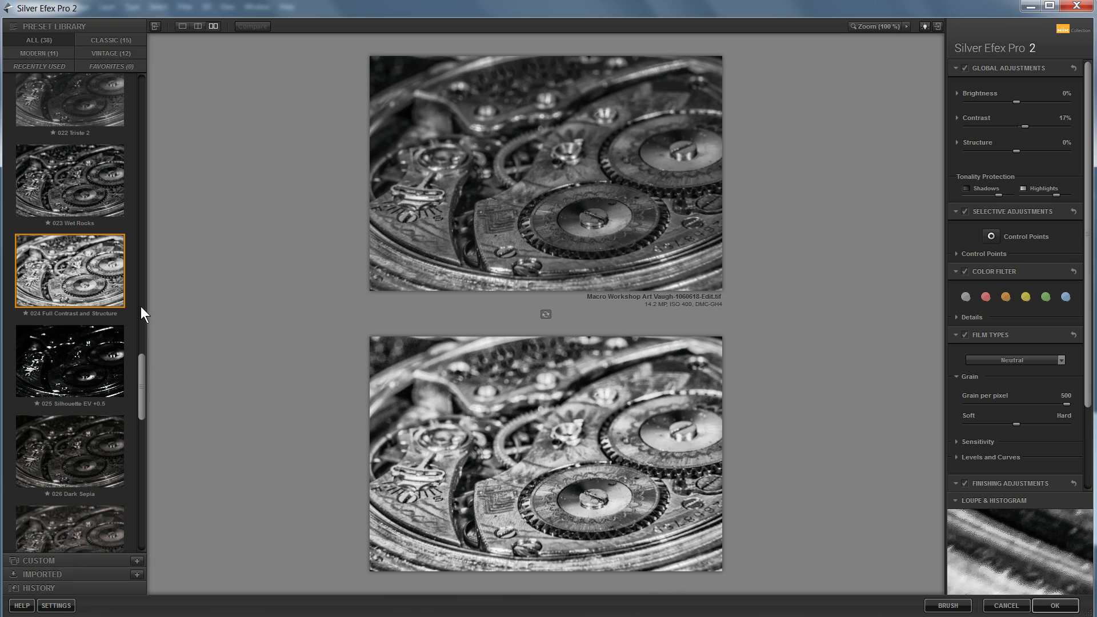
Try the vintage presets 034 Yellowed 2, 033 Yellowed 1, 036 Antique Plate II and 037 Pinhole.
left_click_drag(143, 372, 134, 481)
left_click(84, 386)
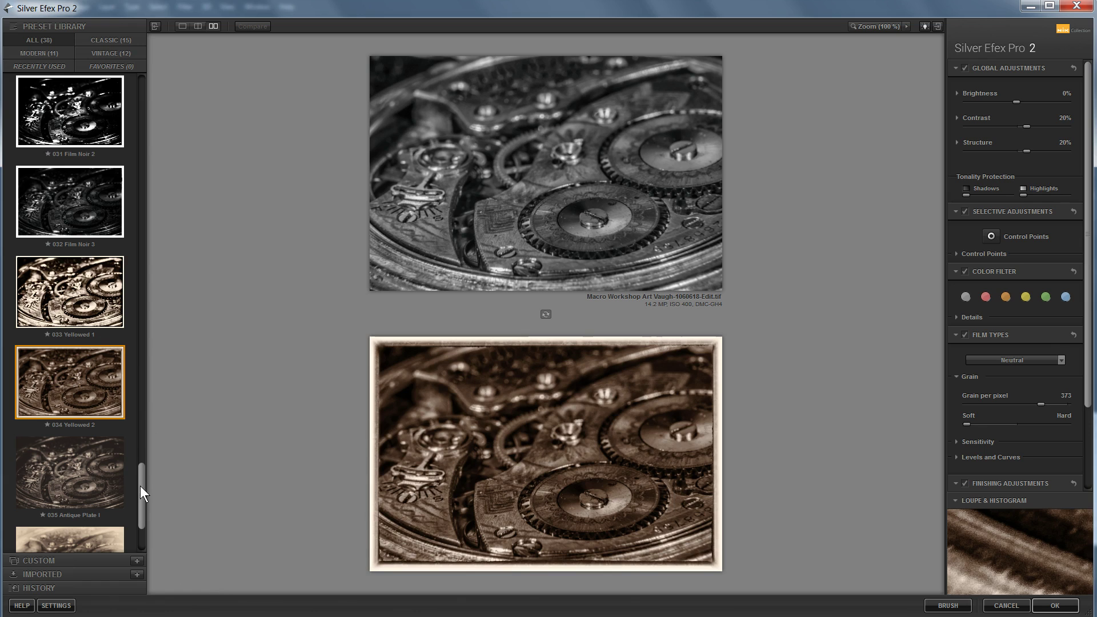
left_click(73, 304)
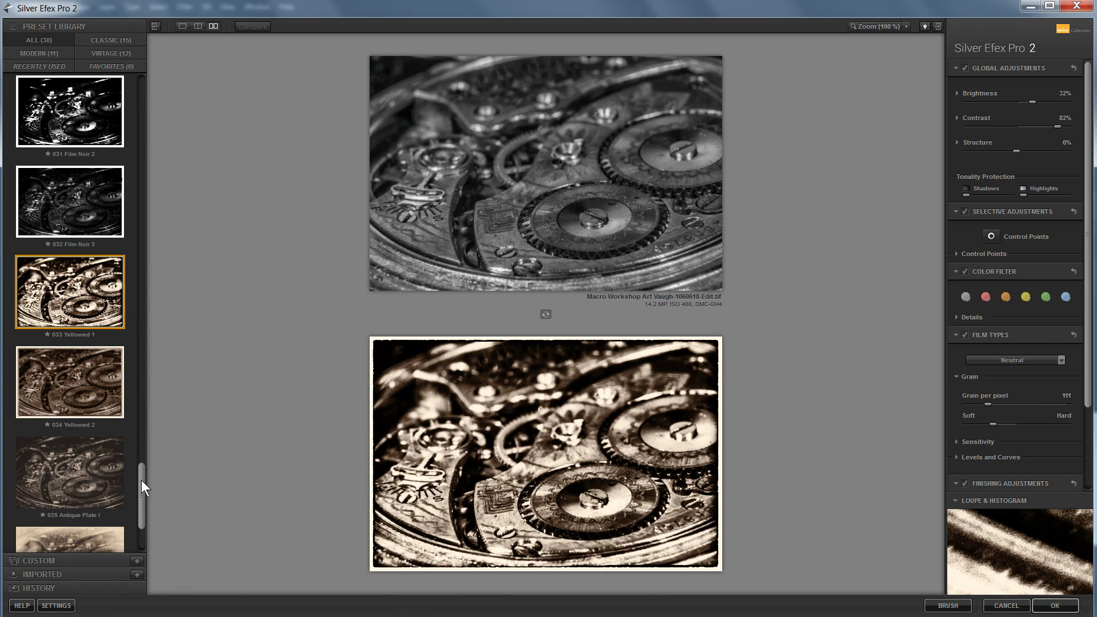
left_click_drag(141, 480, 144, 516)
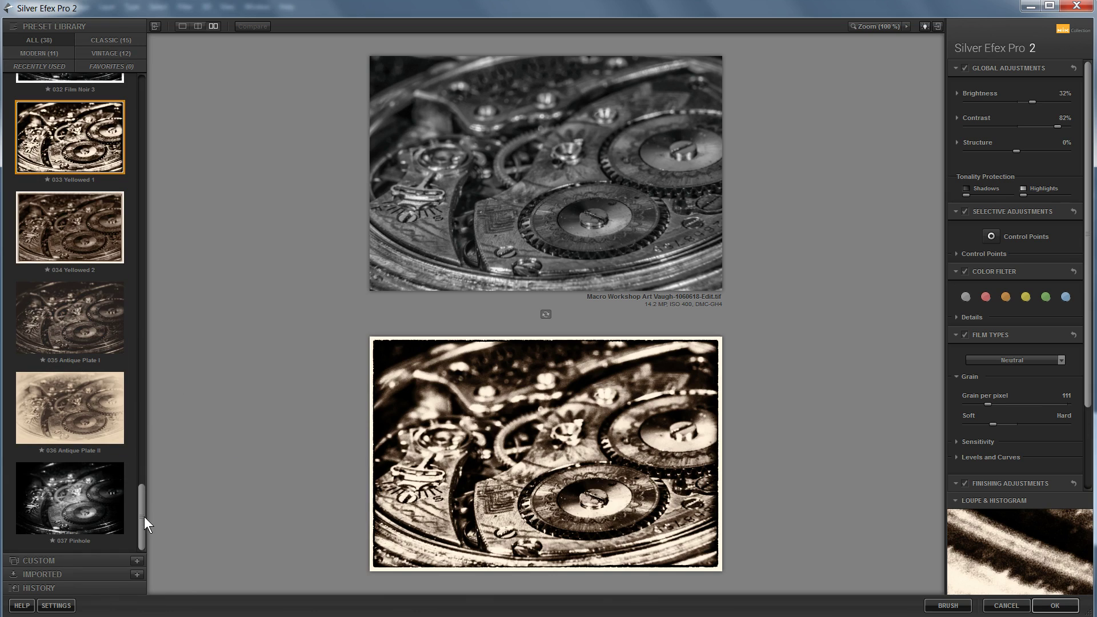
left_click(60, 384)
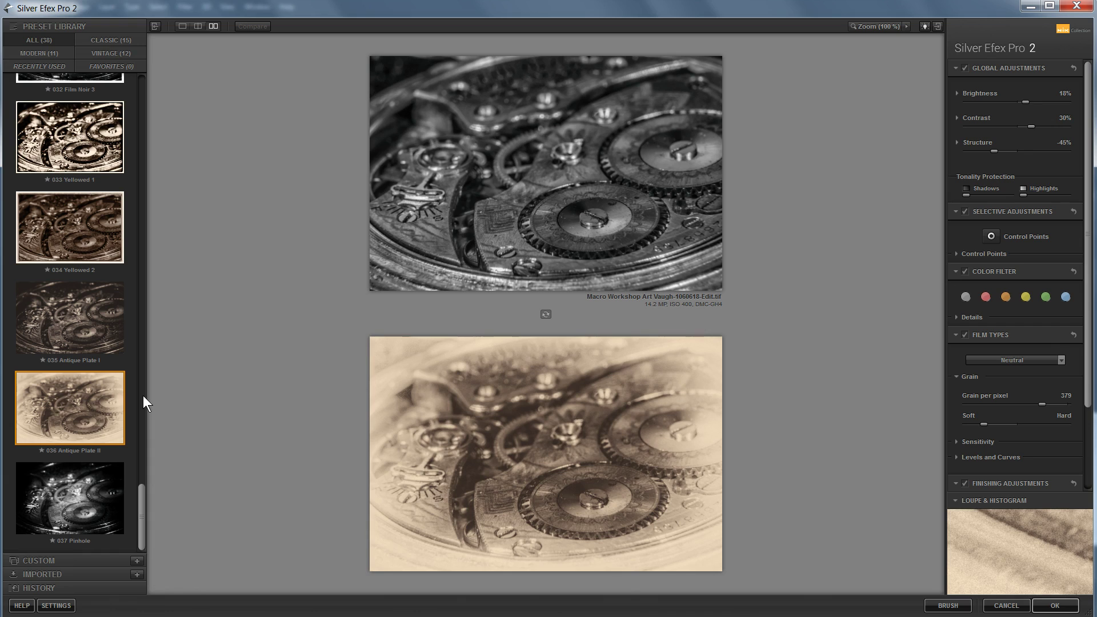
left_click(74, 498)
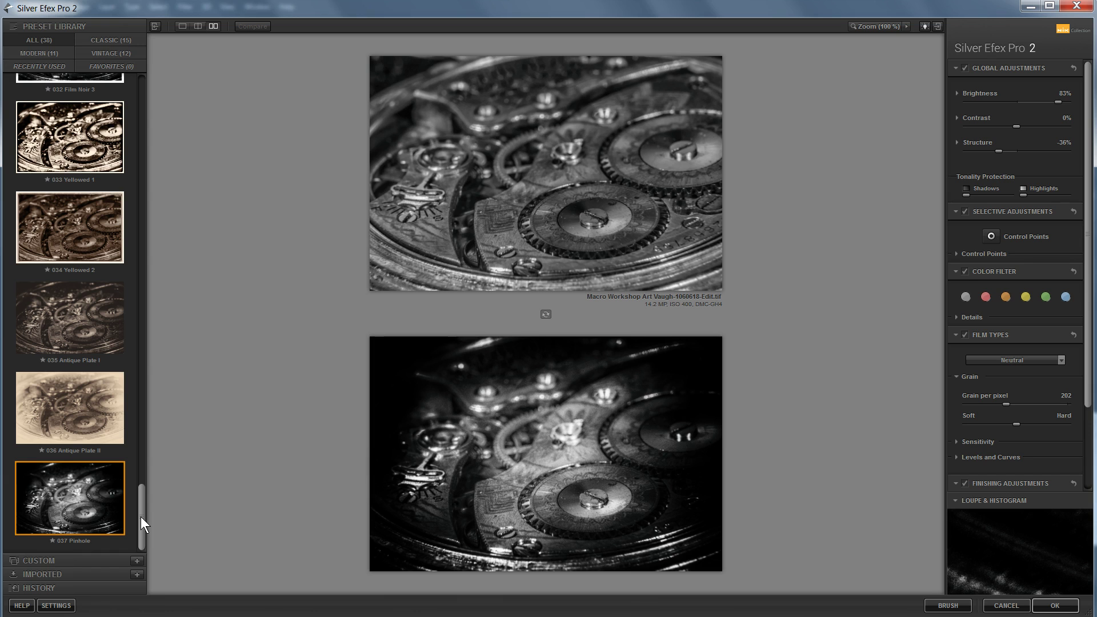
Return the image to preset 000 Neutral and preview 002 Overexposed (EV +1) against it.
left_click_drag(140, 516, 143, 90)
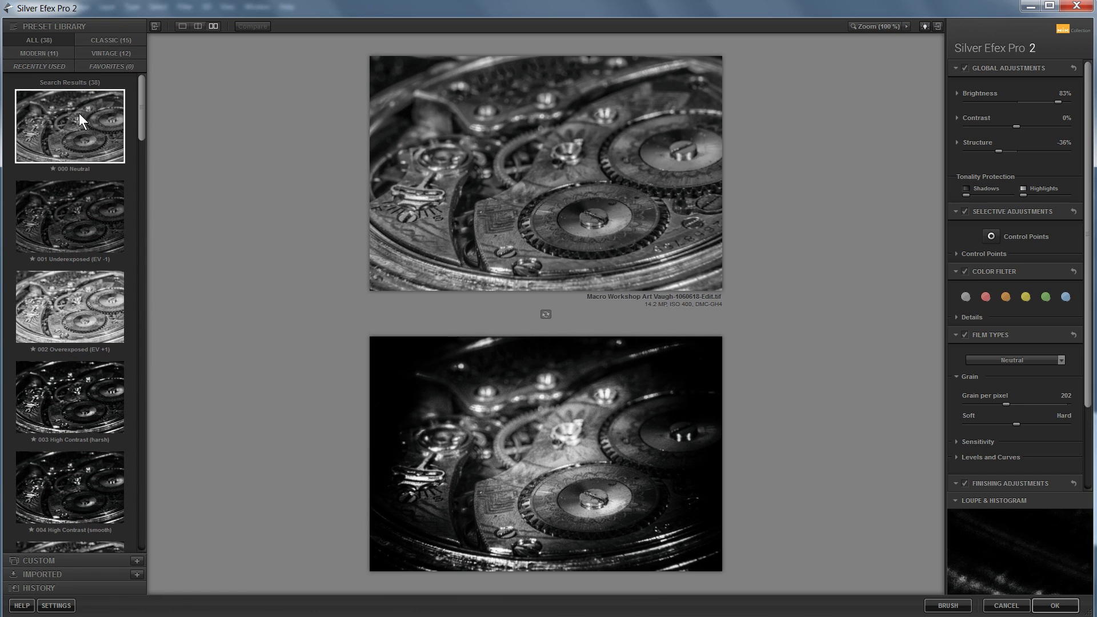
left_click(80, 130)
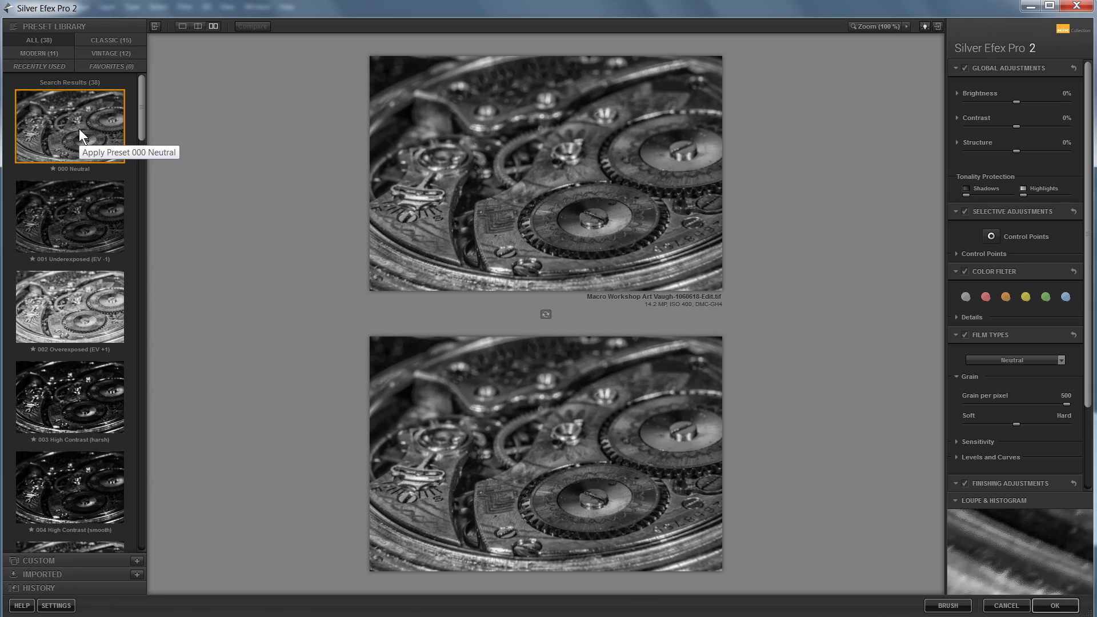
left_click(73, 324)
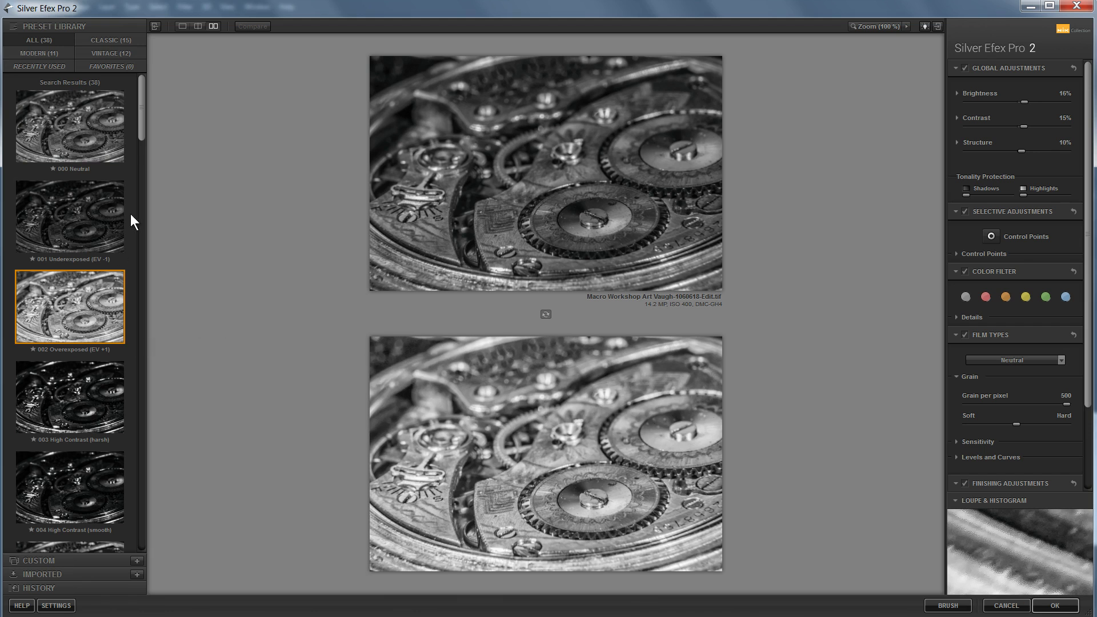
Compare preset 005 High Structure (harsh) with 006 High Structure (smooth) and leave the smooth version applied.
left_click_drag(143, 112, 142, 153)
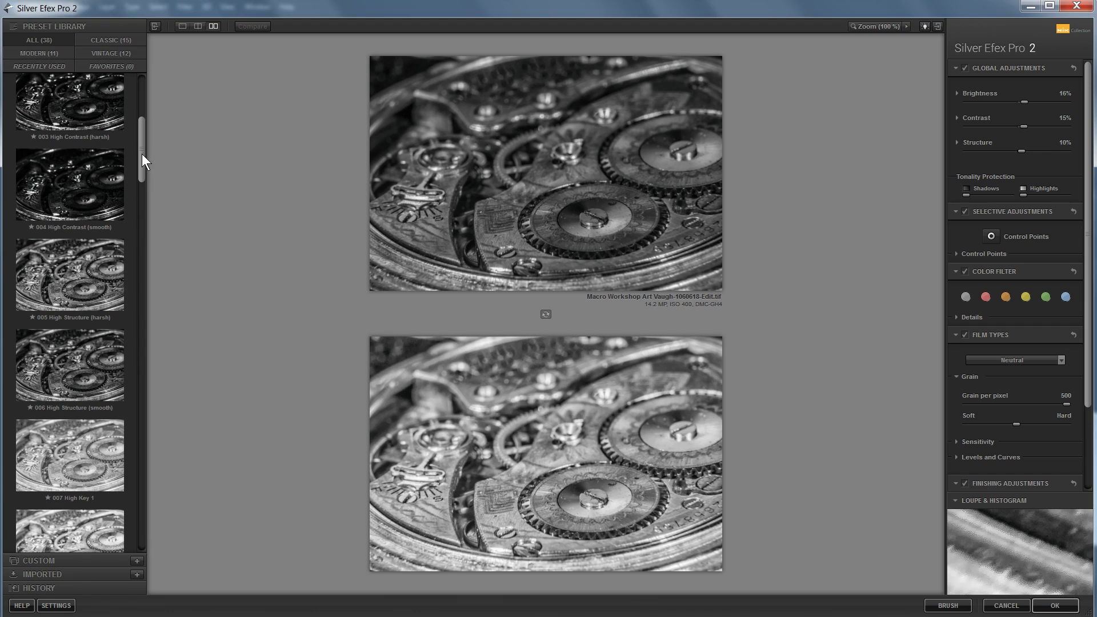
left_click(98, 283)
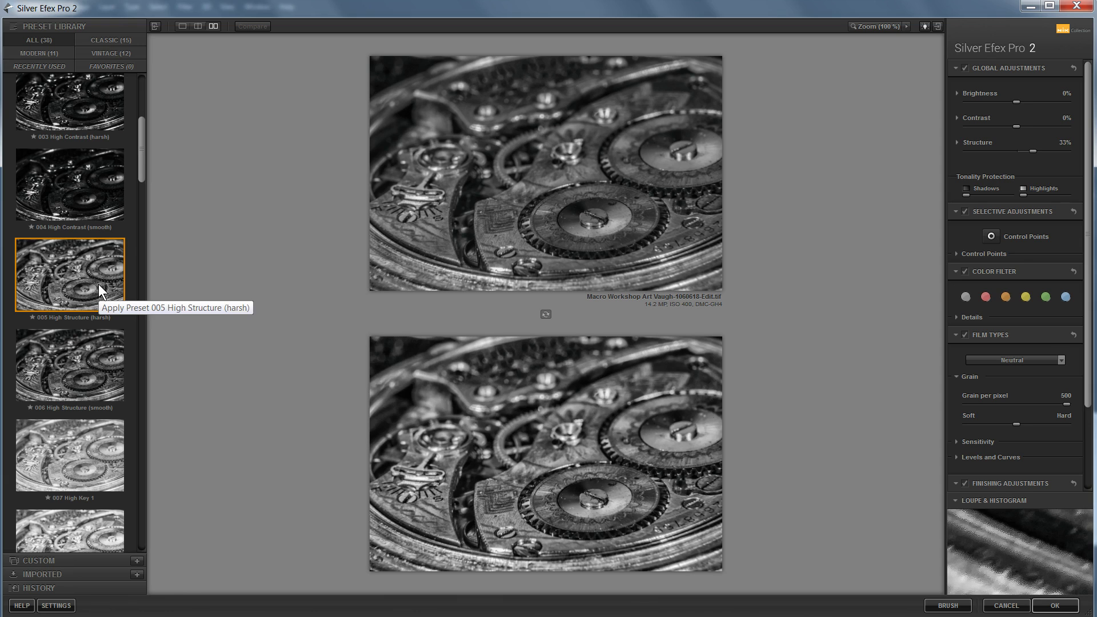
left_click(70, 374)
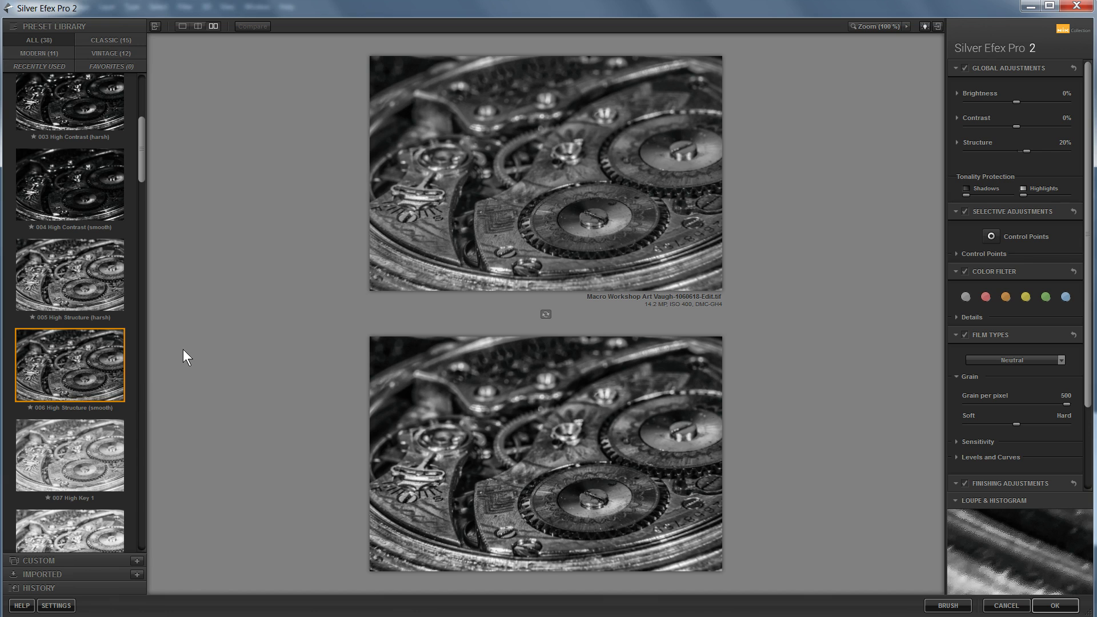
Apply the High Structure (smooth) conversion, save and close the document in Photoshop, and switch back to Lightroom.
left_click(1053, 607)
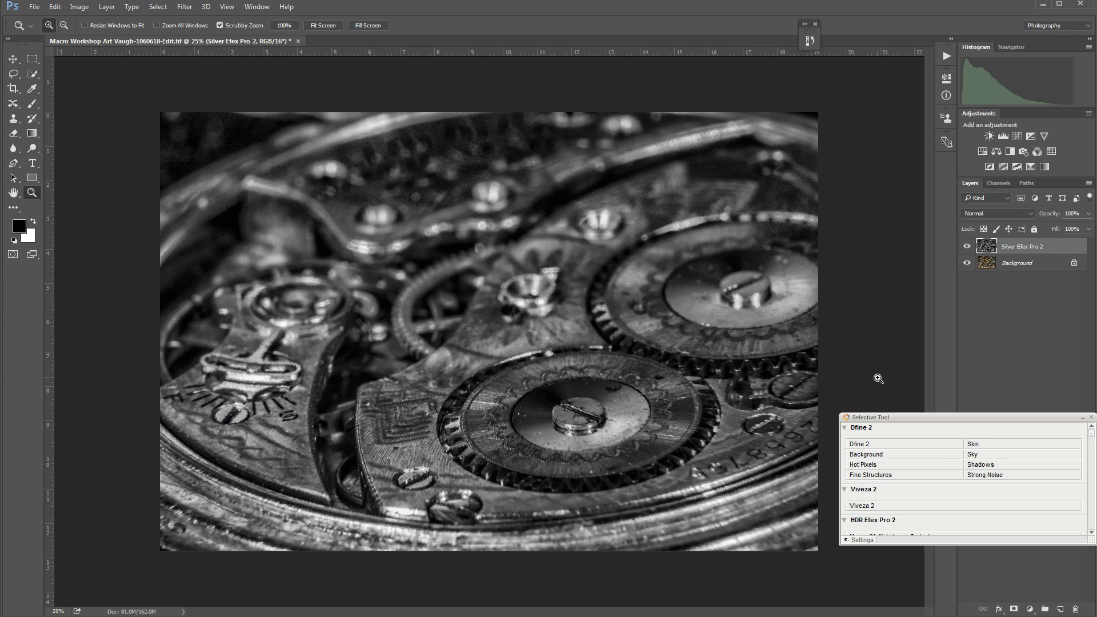
left_click(299, 40)
left_click(500, 241)
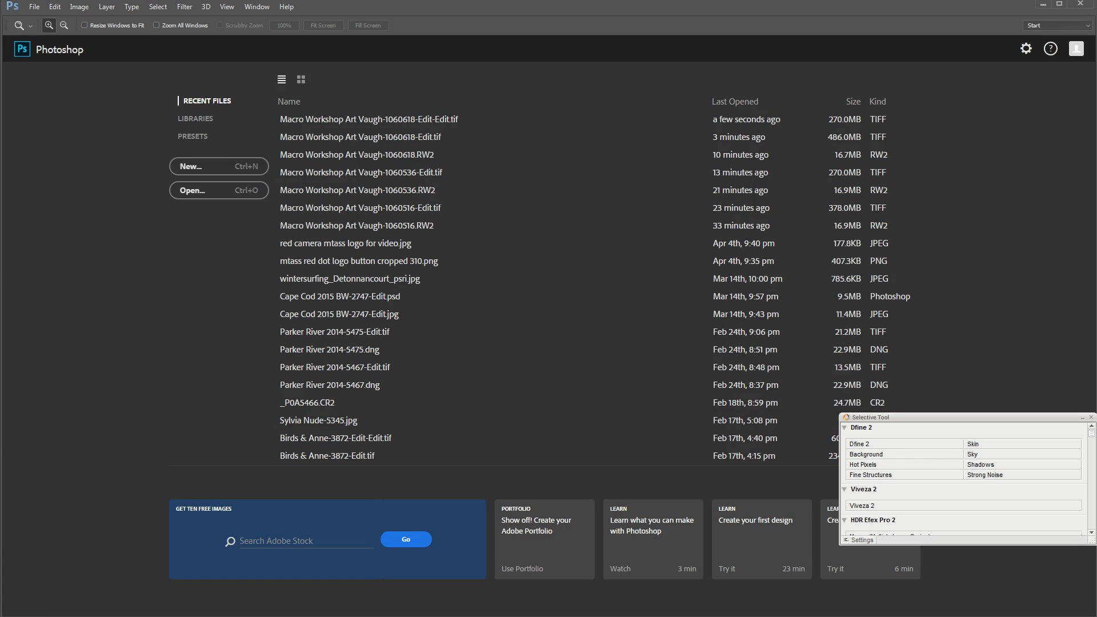
key("alt+Tab")
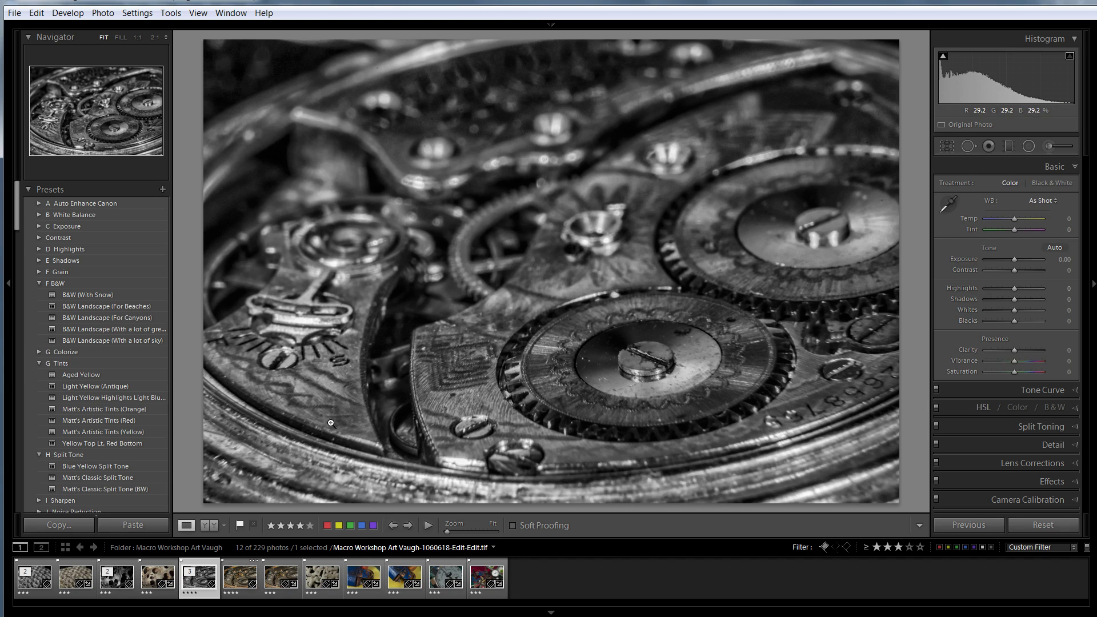
Open a copy of the color watch photo 1060618-Edit.tif from Lightroom in Photoshop for another conversion.
left_click(228, 582)
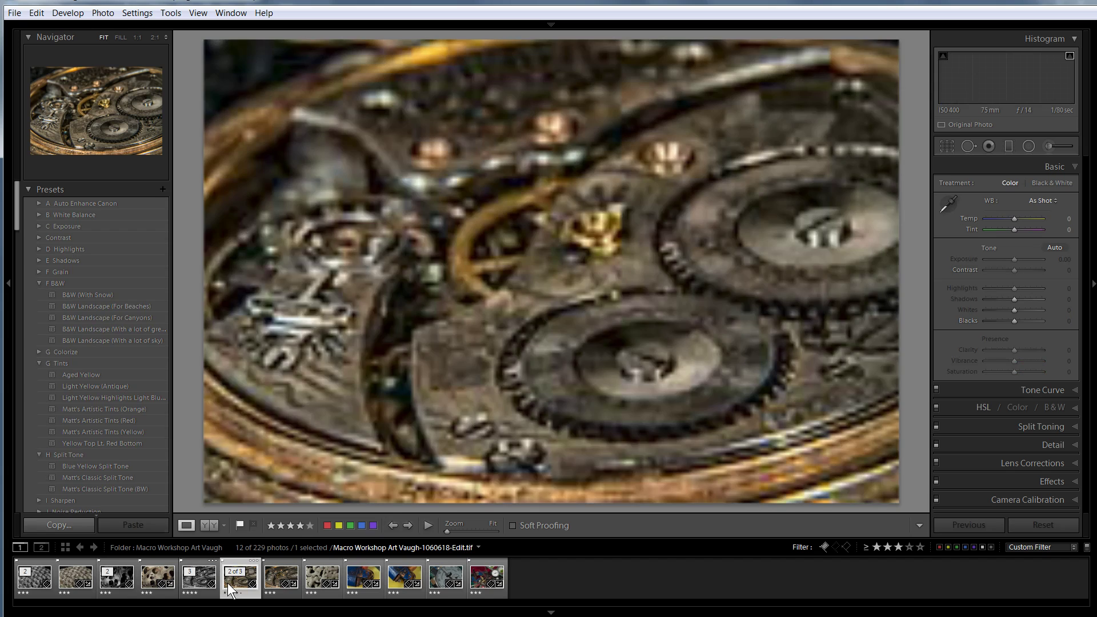
right_click(228, 582)
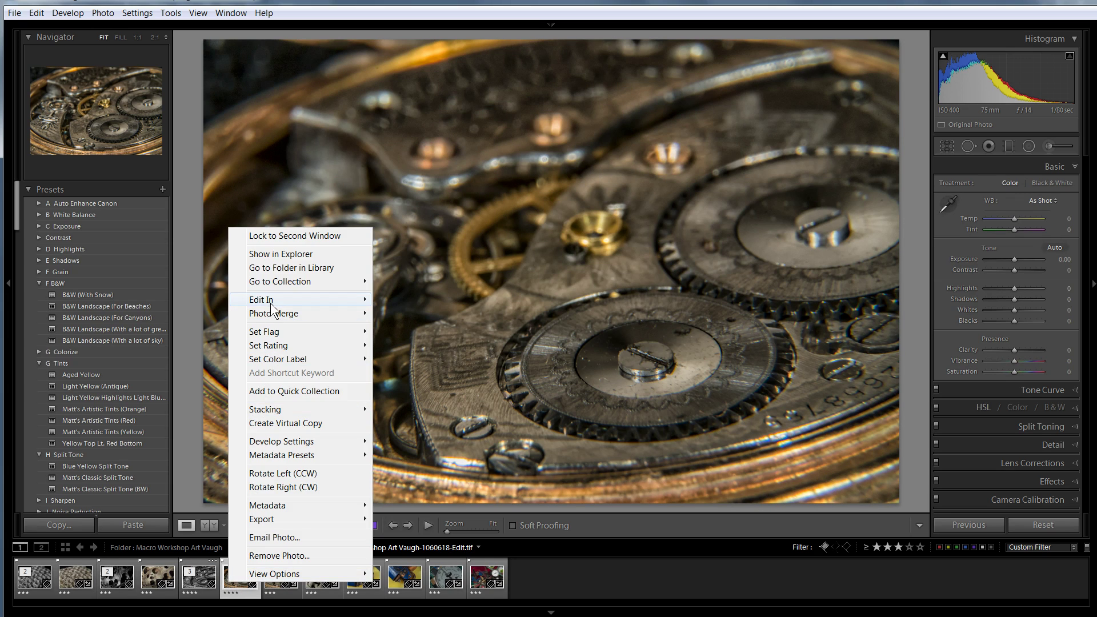
mouse_move(272, 308)
left_click(176, 301)
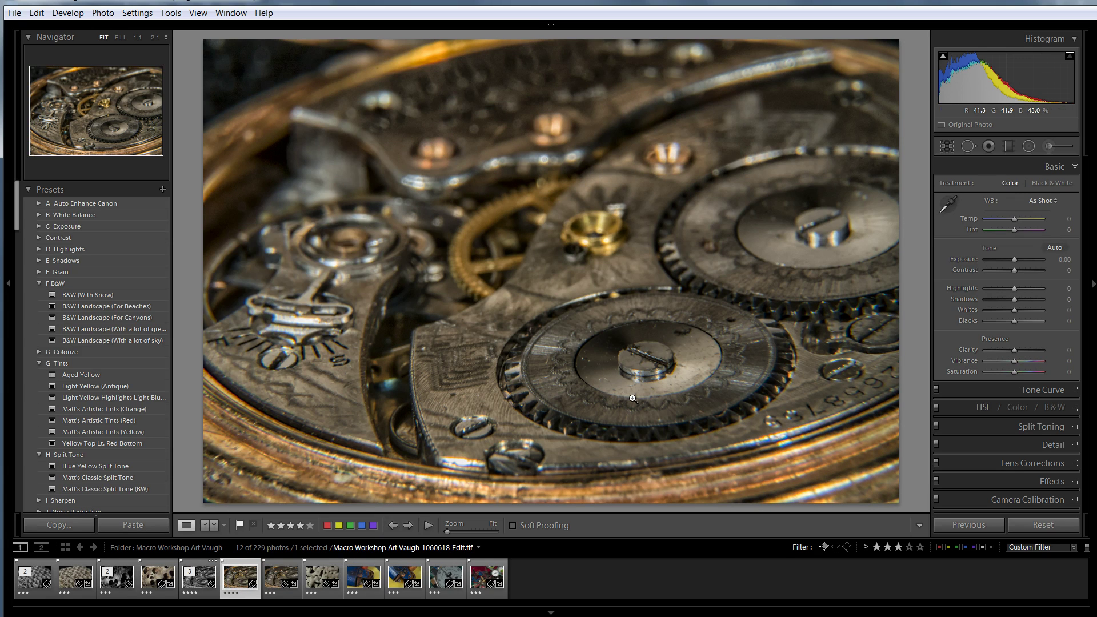
left_click(608, 377)
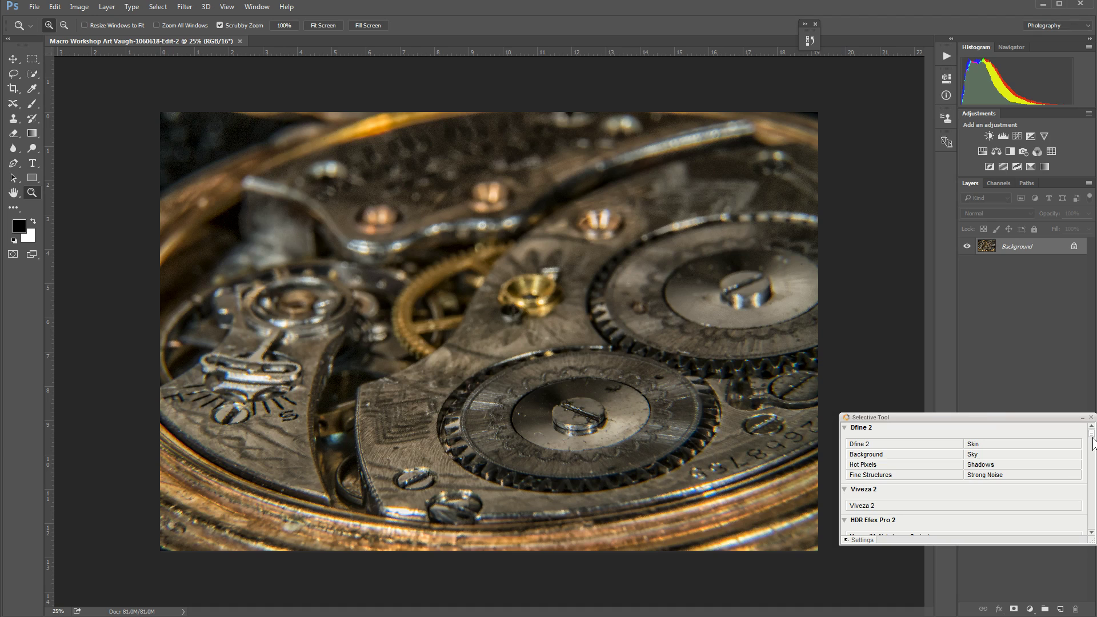
Launch Silver Efex Pro 2 on the new copy and enlarge its window to fill the screen.
left_click_drag(1092, 439, 1091, 508)
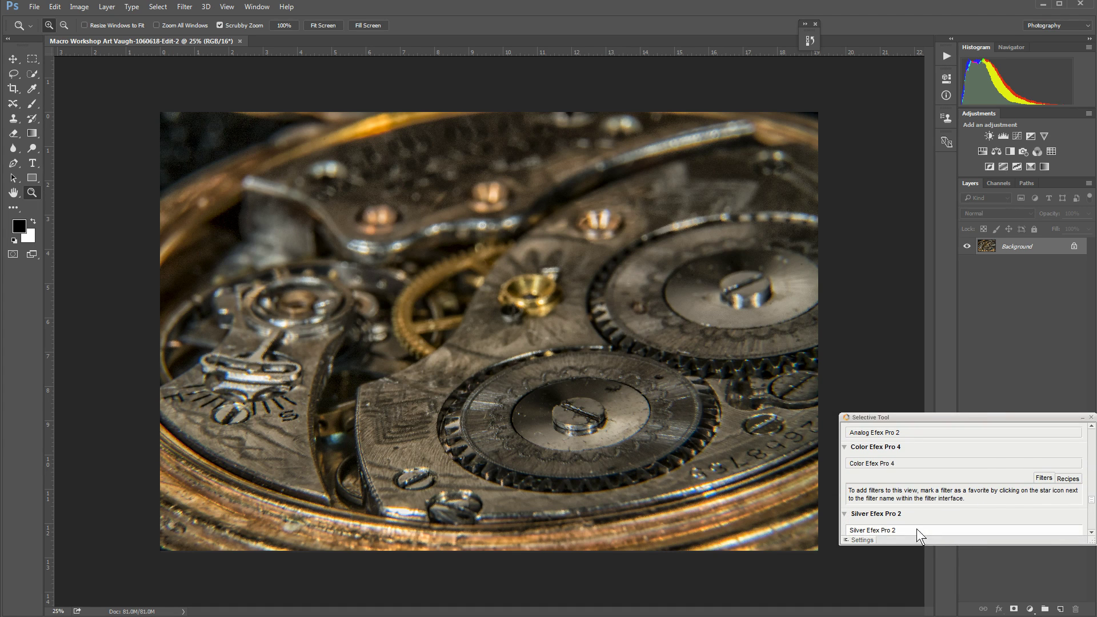
left_click(884, 530)
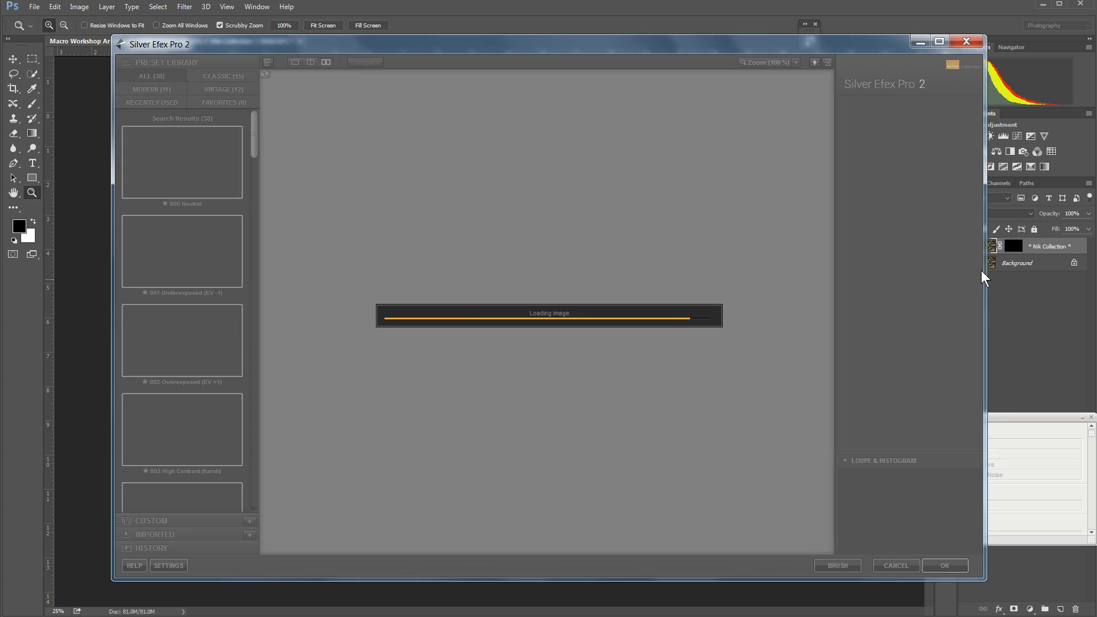
left_click_drag(983, 272, 1094, 272)
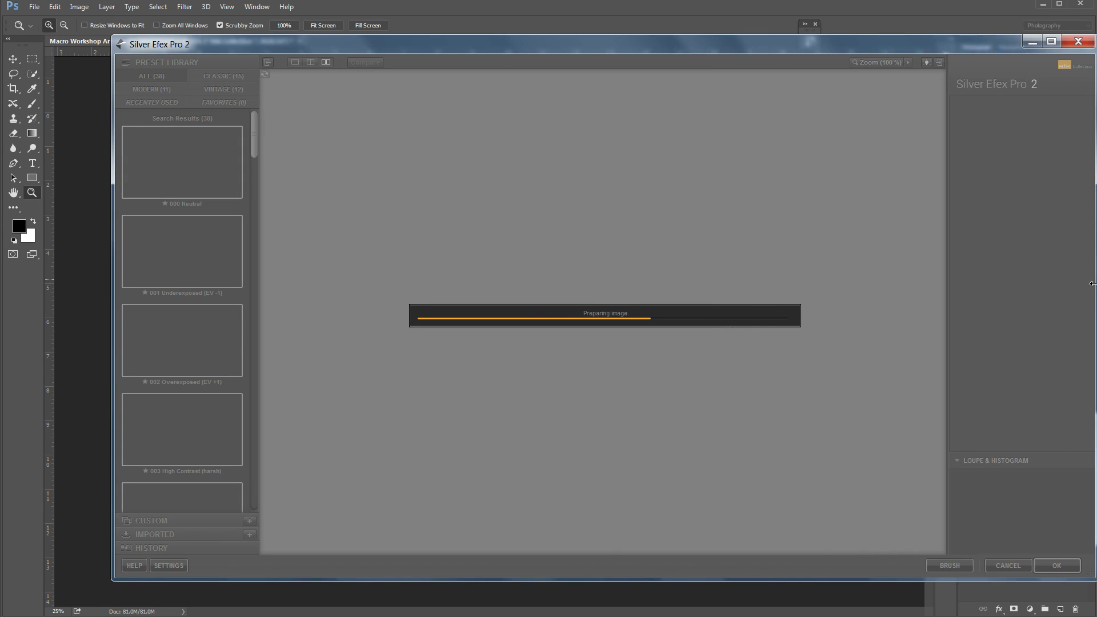
left_click_drag(112, 331, 1, 331)
left_click_drag(480, 35, 480, 1)
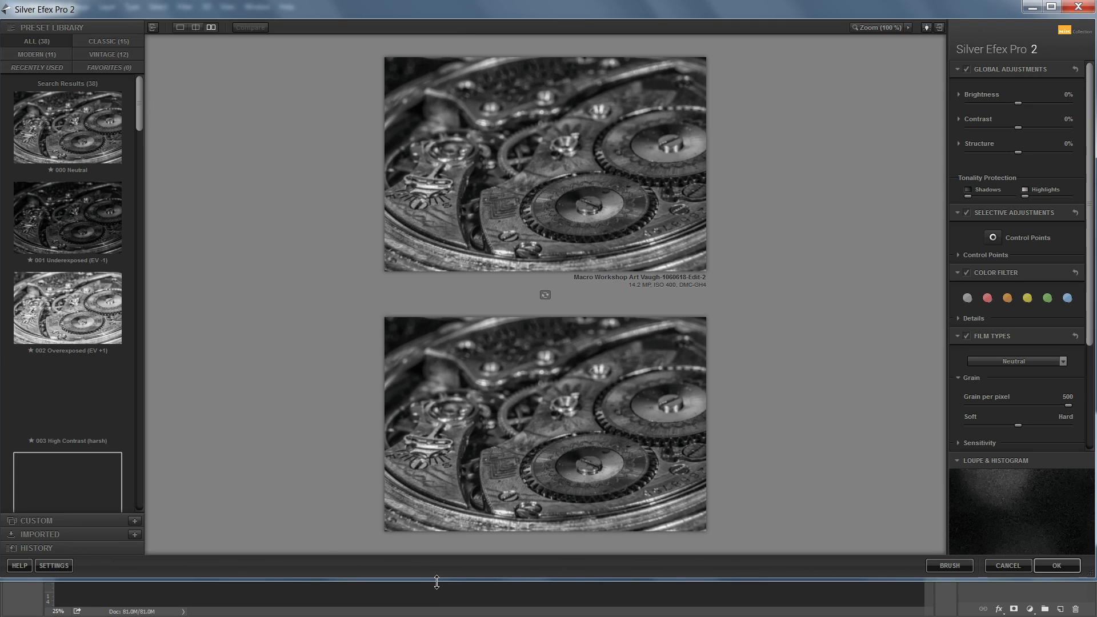
left_click_drag(436, 581, 435, 616)
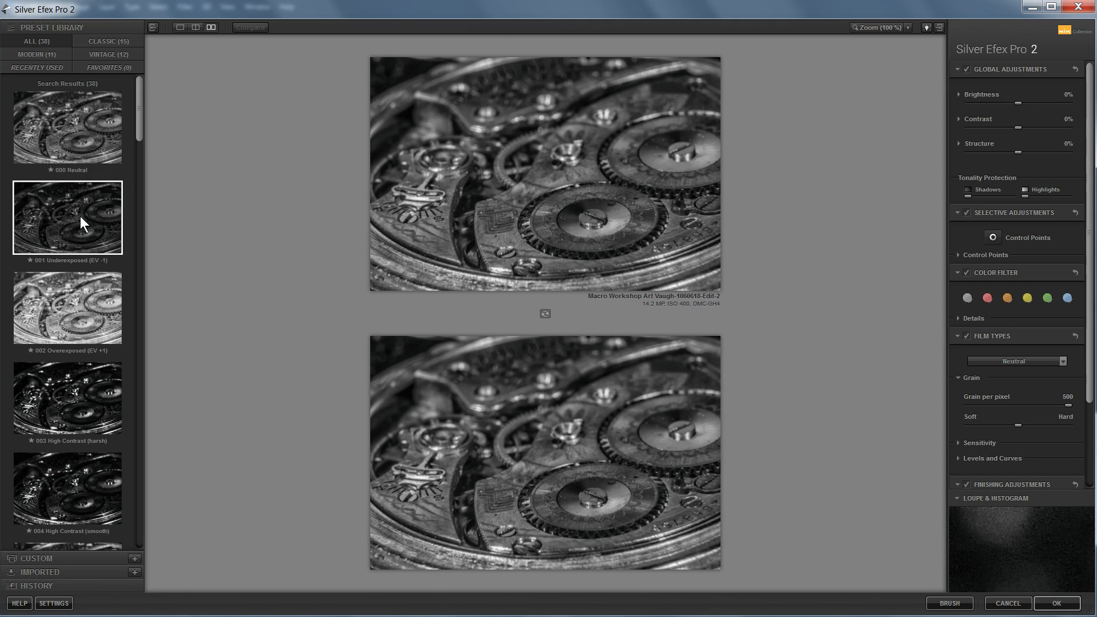
Try the vintage presets 033 Yellowed 1, 035 Antique Plate I and 036 Antique Plate II on the copy.
left_click_drag(138, 108, 143, 537)
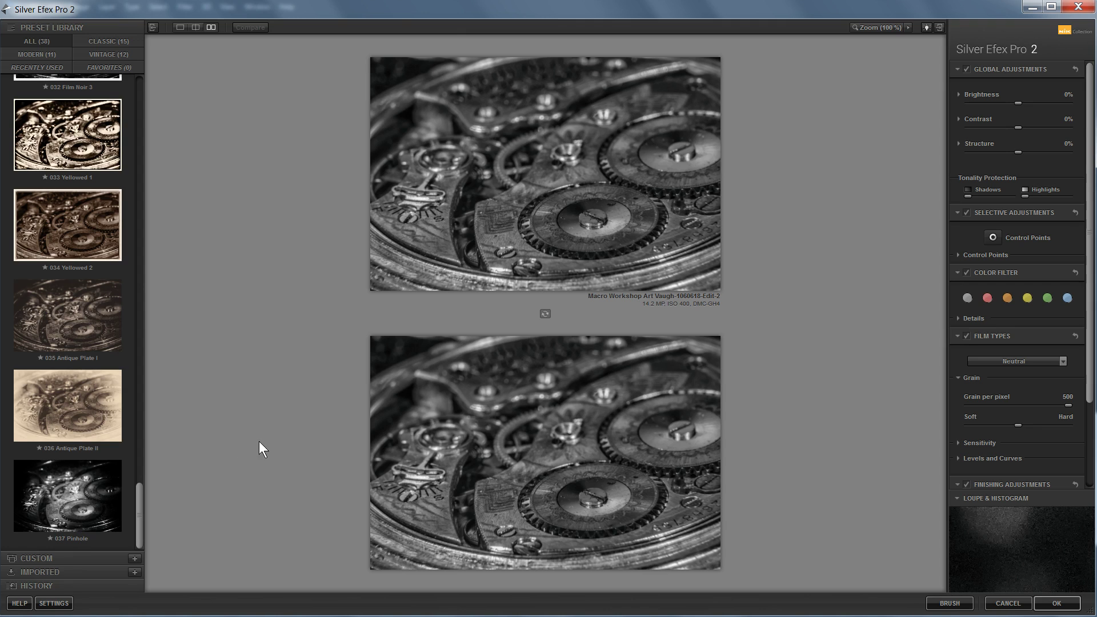
left_click(56, 140)
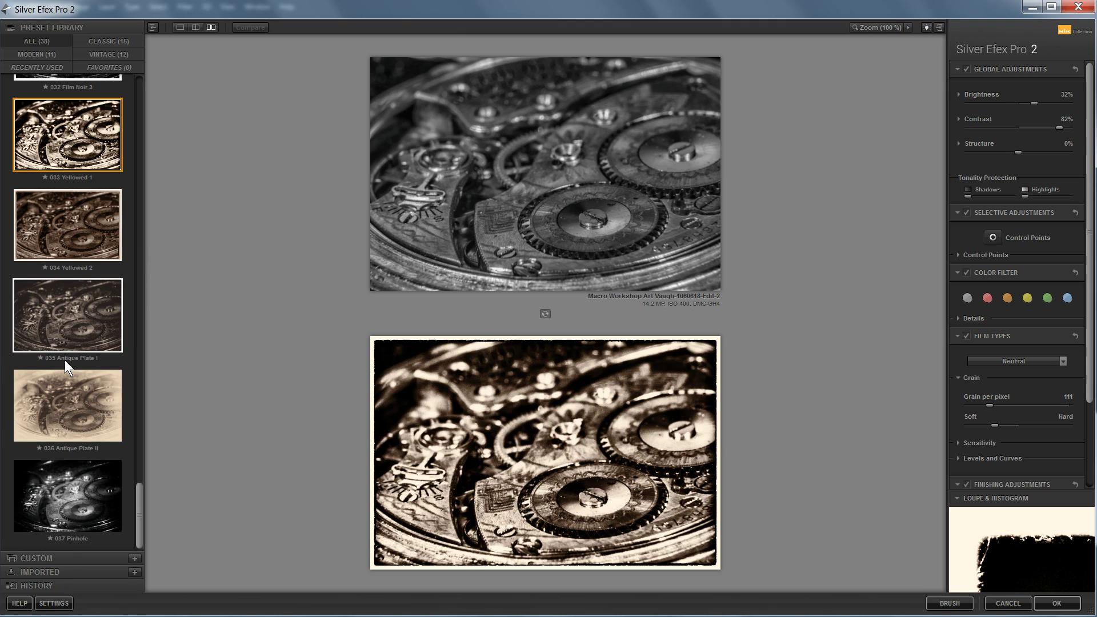
left_click(69, 320)
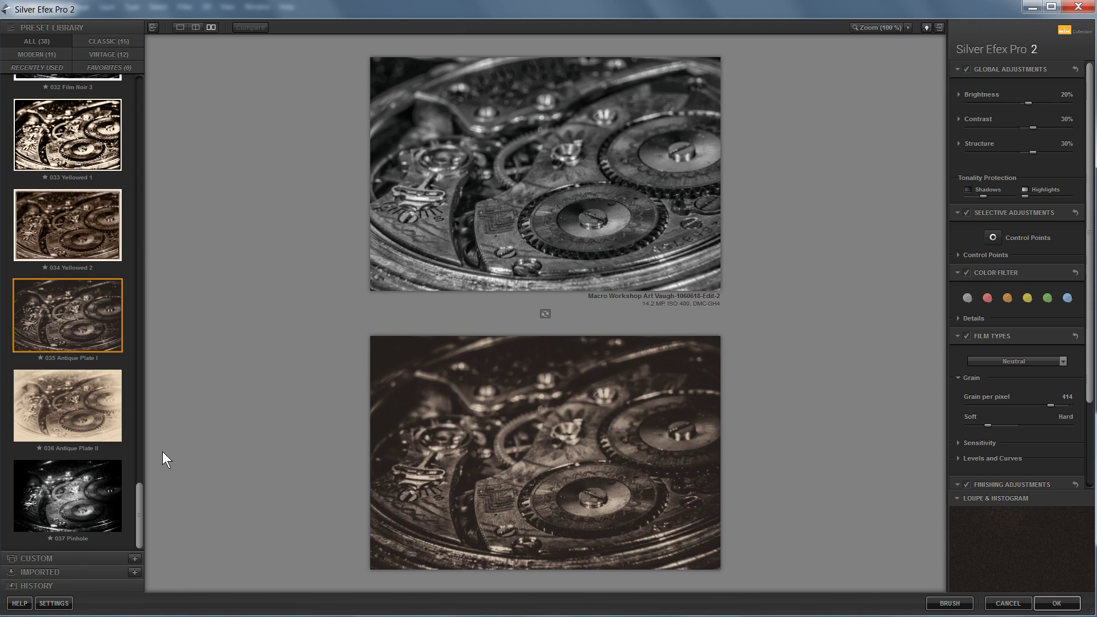
left_click(77, 406)
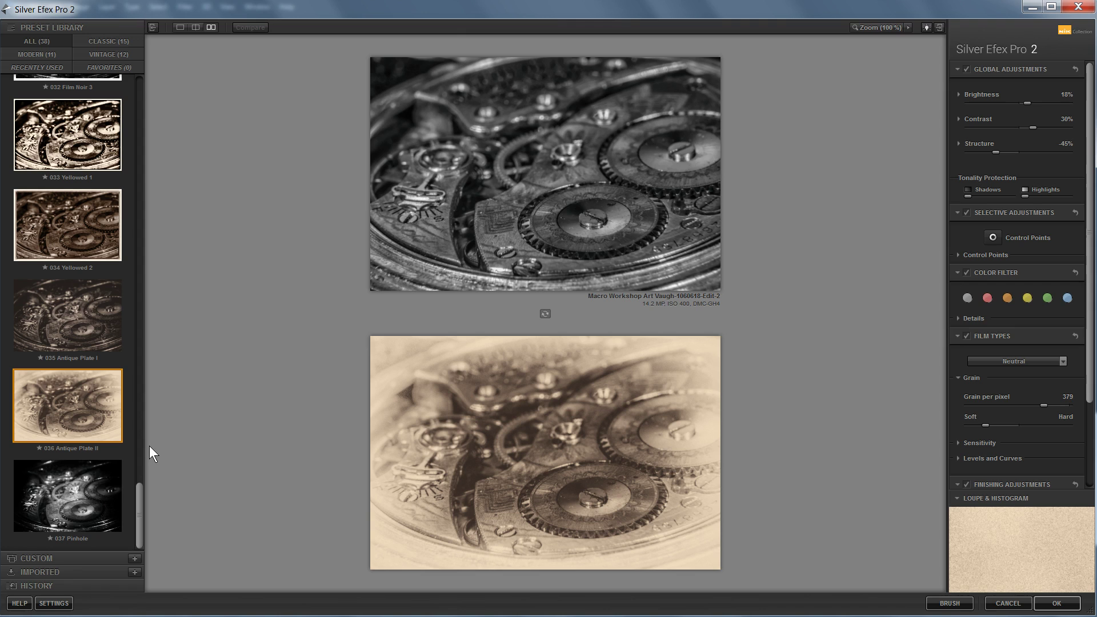
Compare preset 037 Pinhole with 036 Antique Plate II and leave Pinhole applied.
left_click(55, 499)
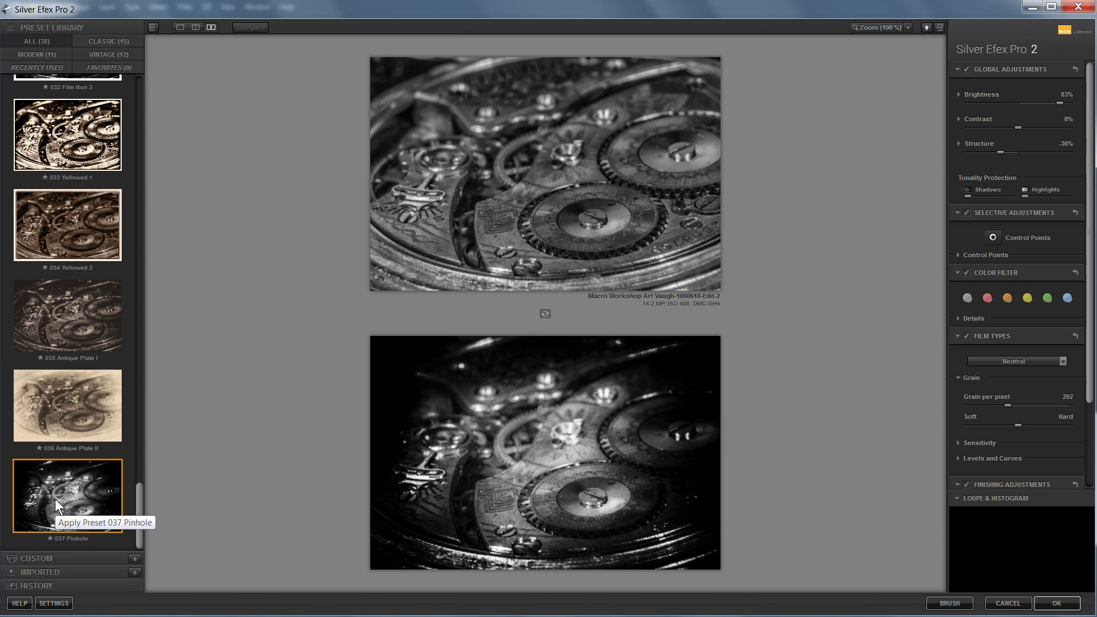
left_click(53, 423)
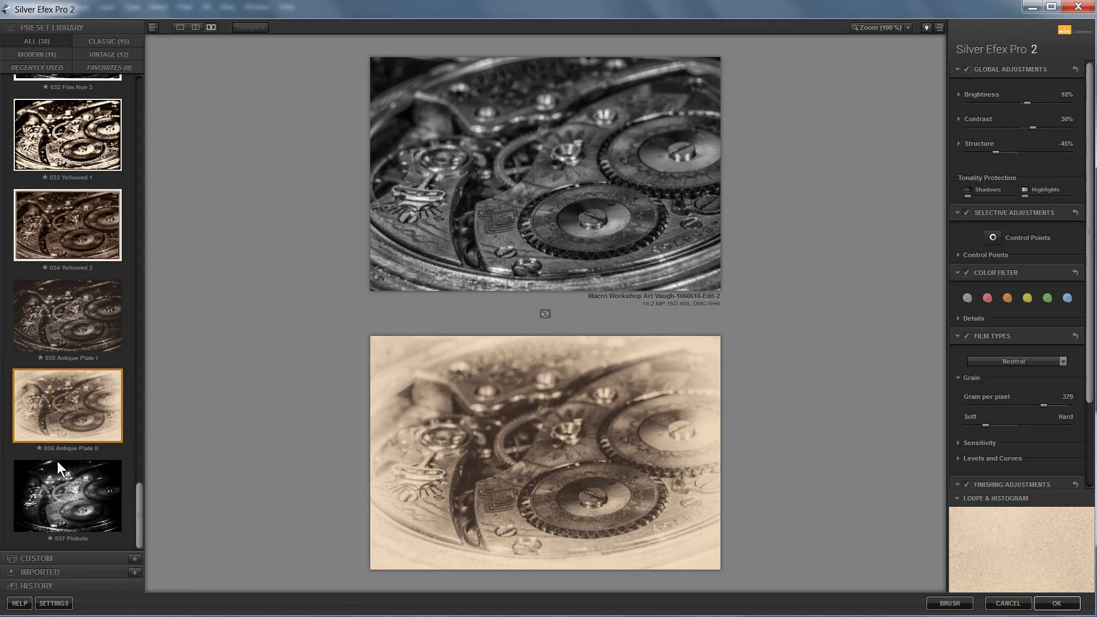
left_click(51, 505)
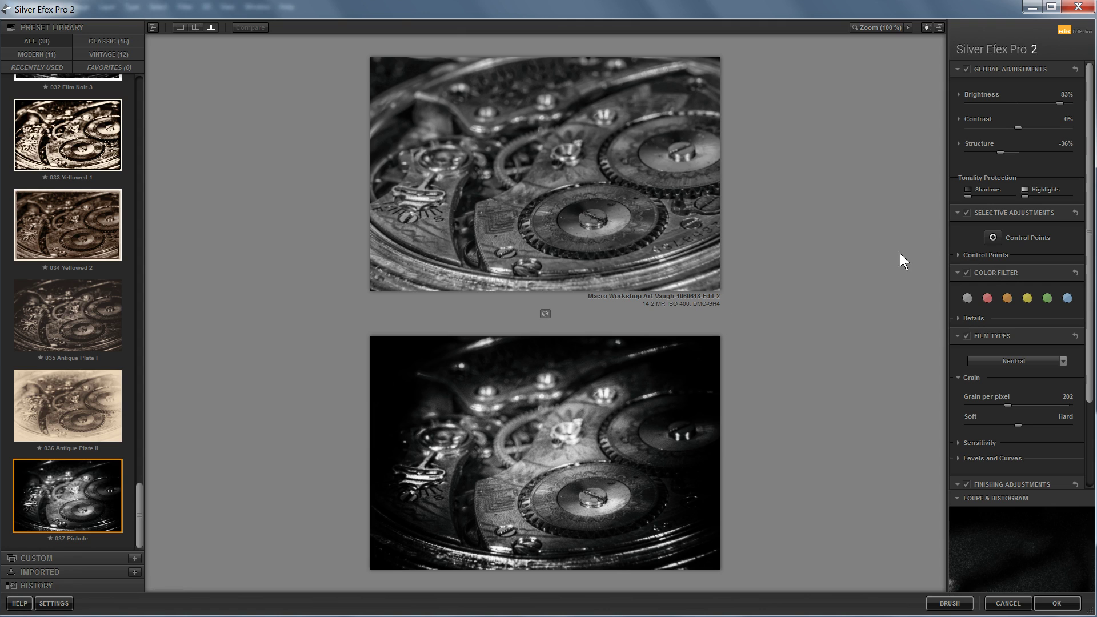
left_click(65, 415)
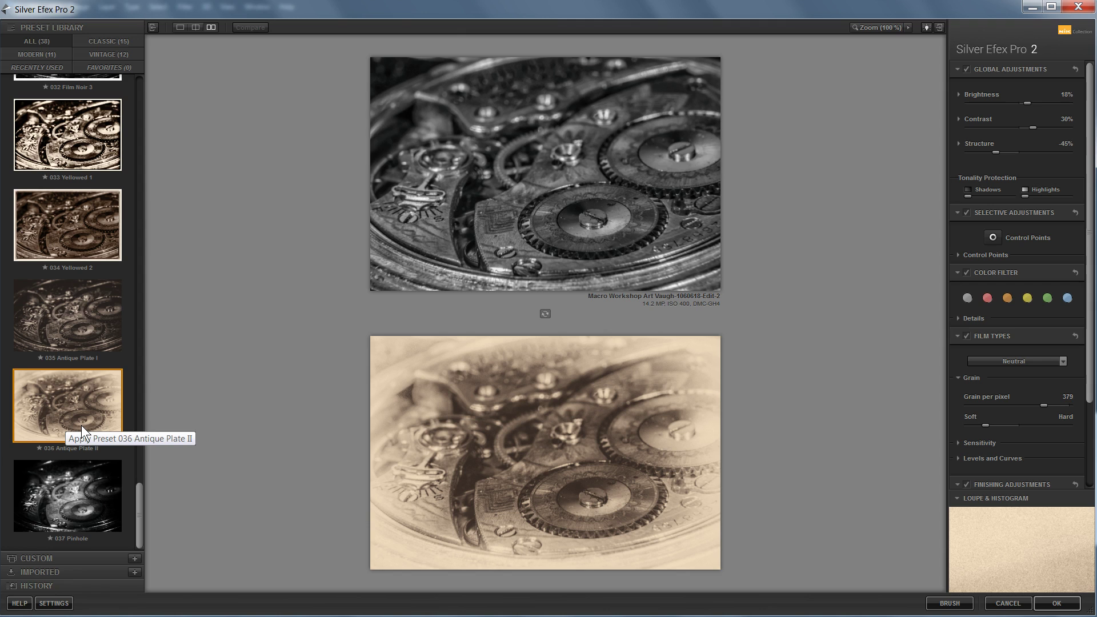
left_click(75, 495)
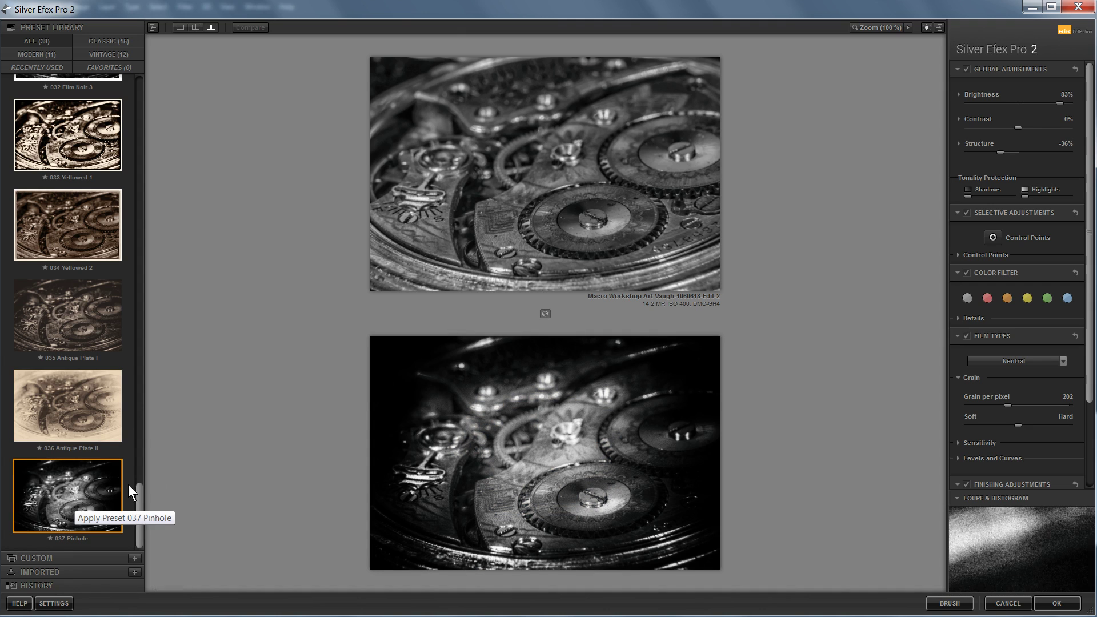
Apply the Pinhole conversion, save and close the document in Photoshop, and return to Lightroom.
left_click(1062, 602)
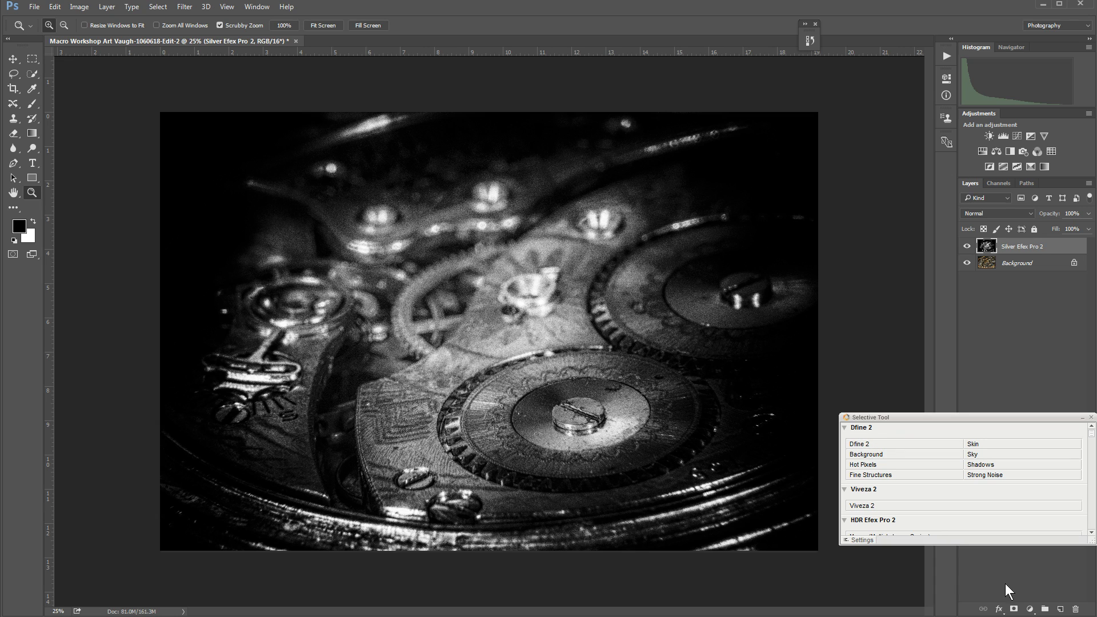
left_click(296, 41)
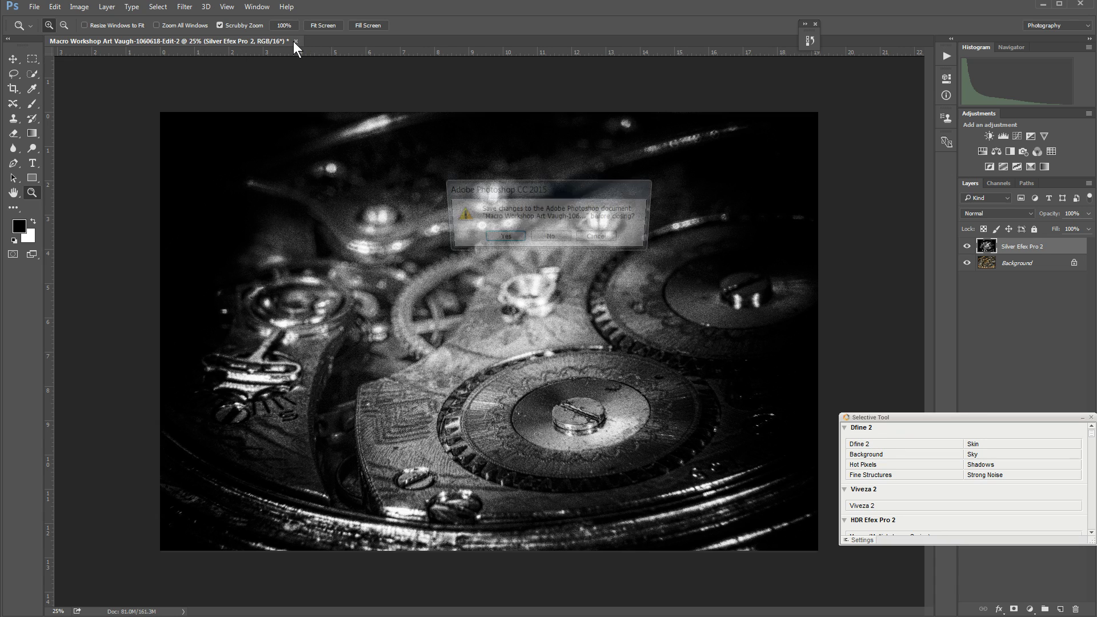
left_click(502, 238)
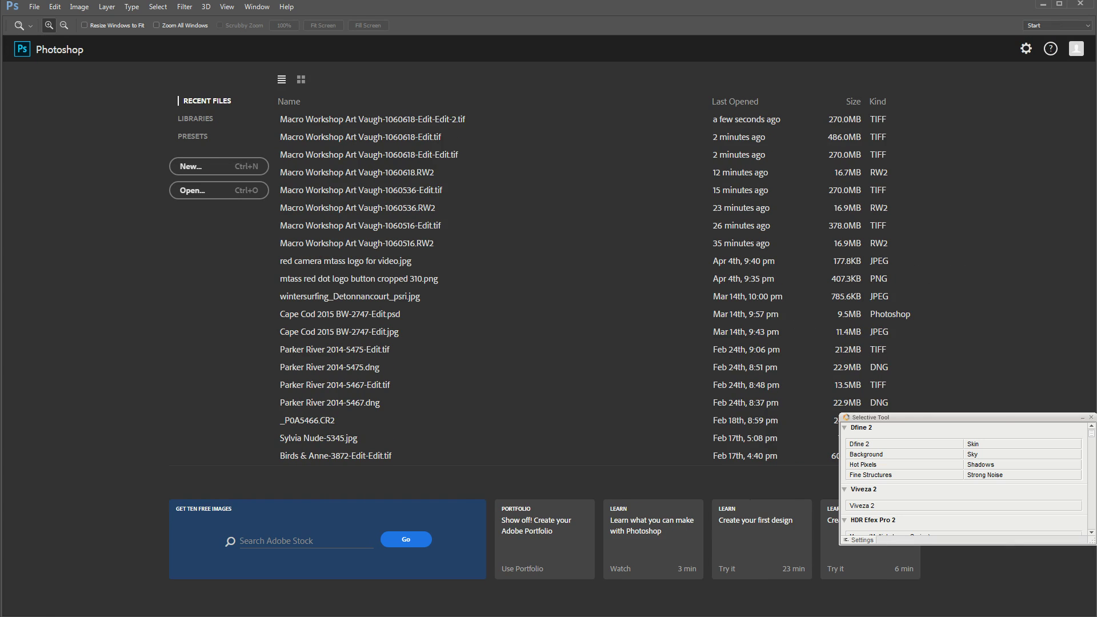
key("alt+Tab")
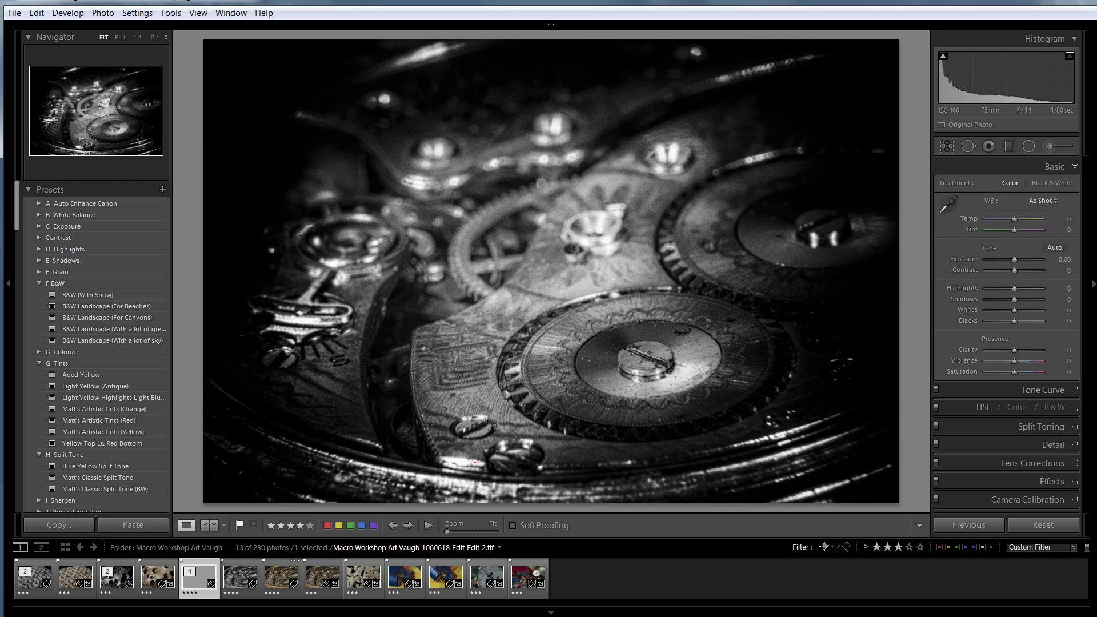
Open another copy of the color photo 1060618-Edit.tif with Lightroom adjustments in Photoshop CC 2015.
right_click(272, 582)
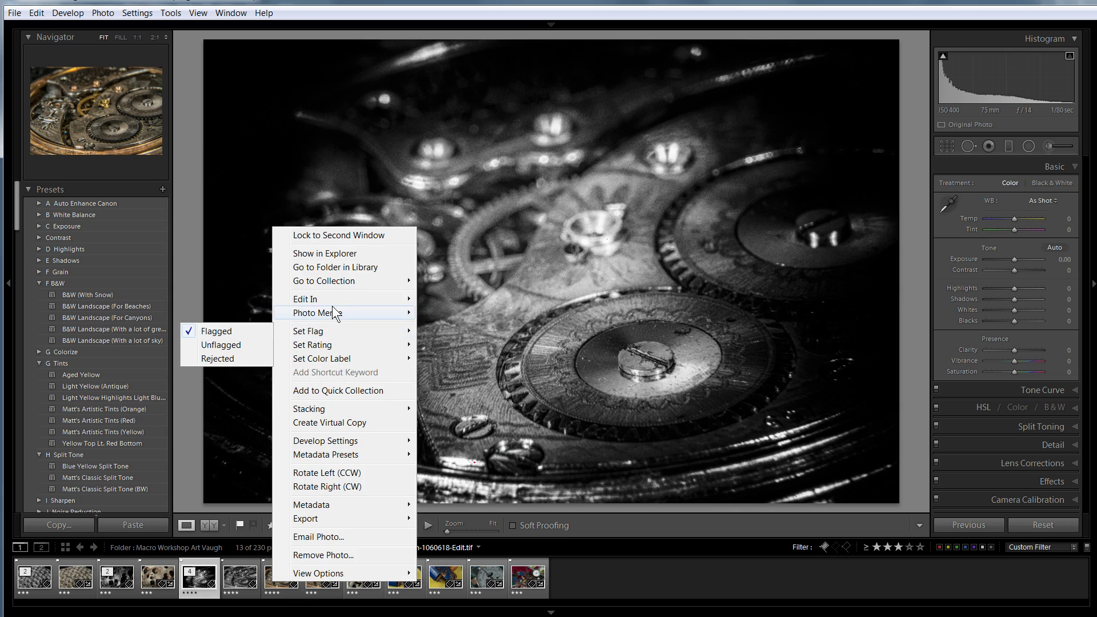
mouse_move(332, 301)
left_click(225, 300)
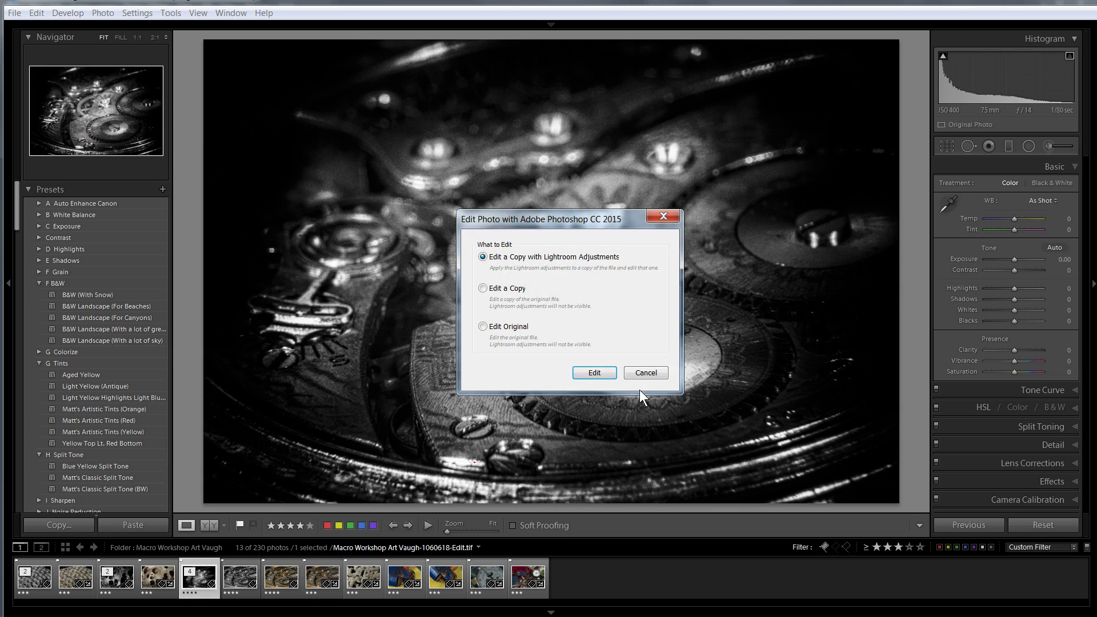
left_click(595, 369)
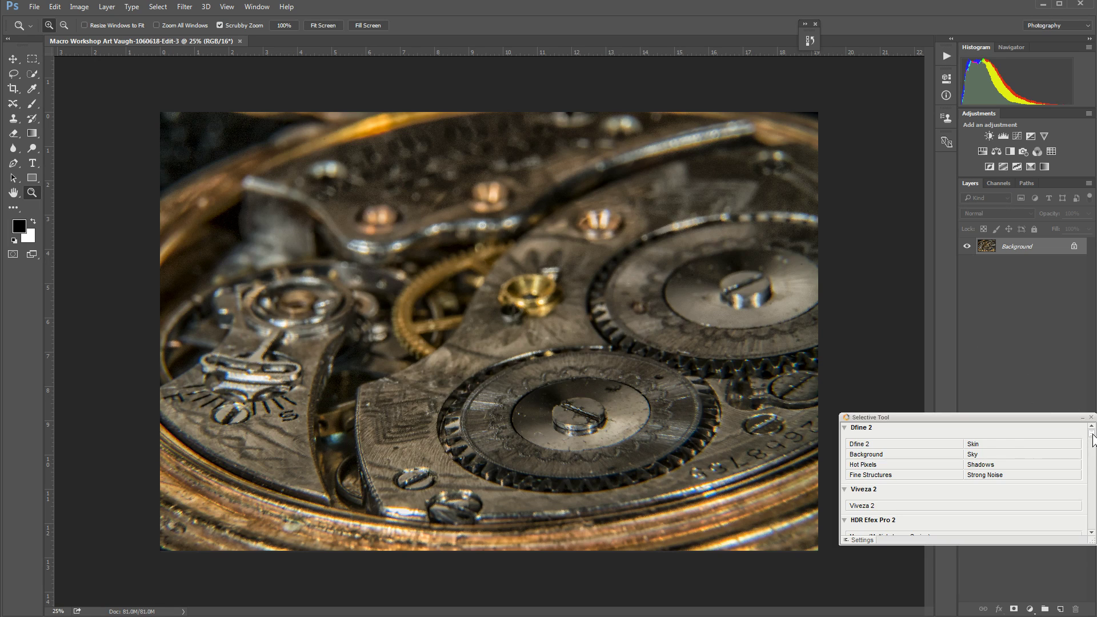
Start Silver Efex Pro 2 on the third copy and extend its window to the full screen height.
left_click_drag(1089, 434, 1089, 525)
left_click(893, 477)
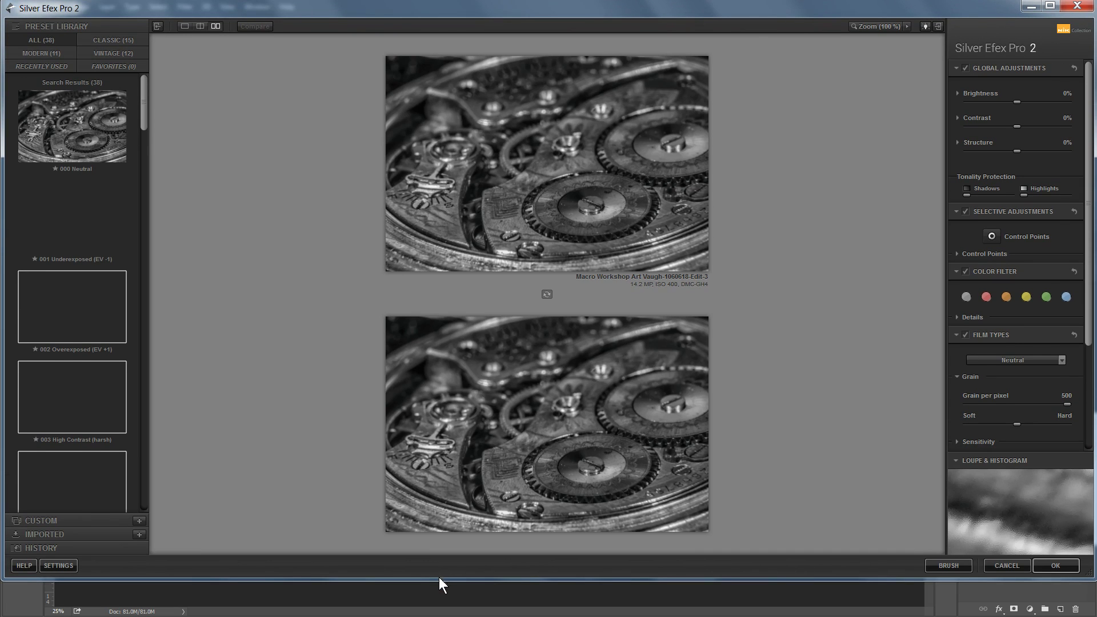
left_click_drag(438, 581, 439, 615)
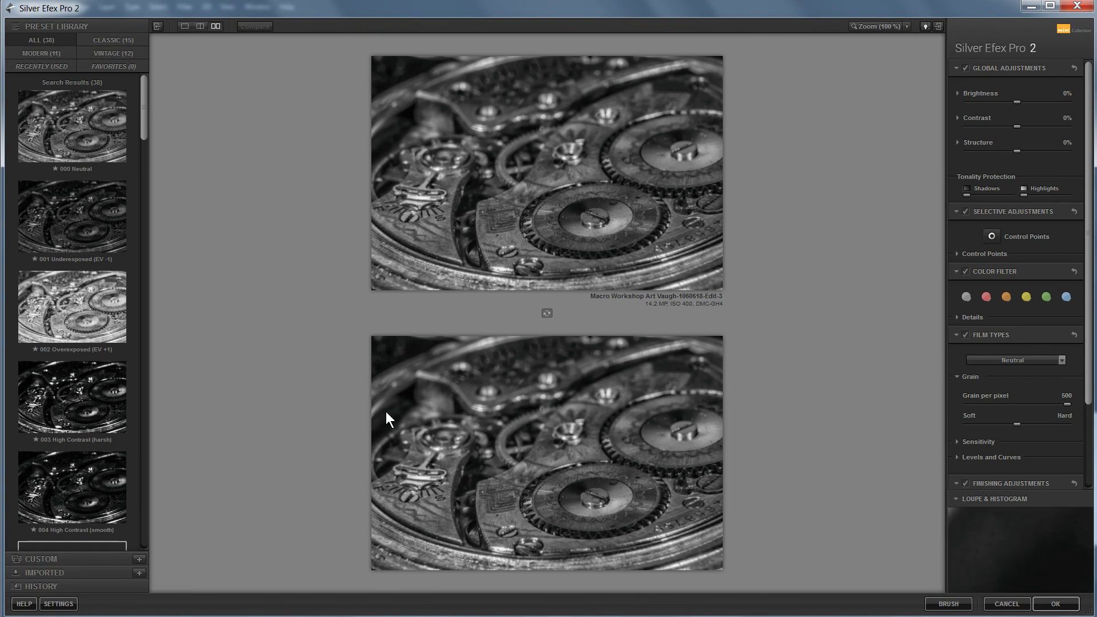
Convert the photo with preset 036 Antique Plate II and apply the result as a new layer.
left_click_drag(142, 129, 143, 545)
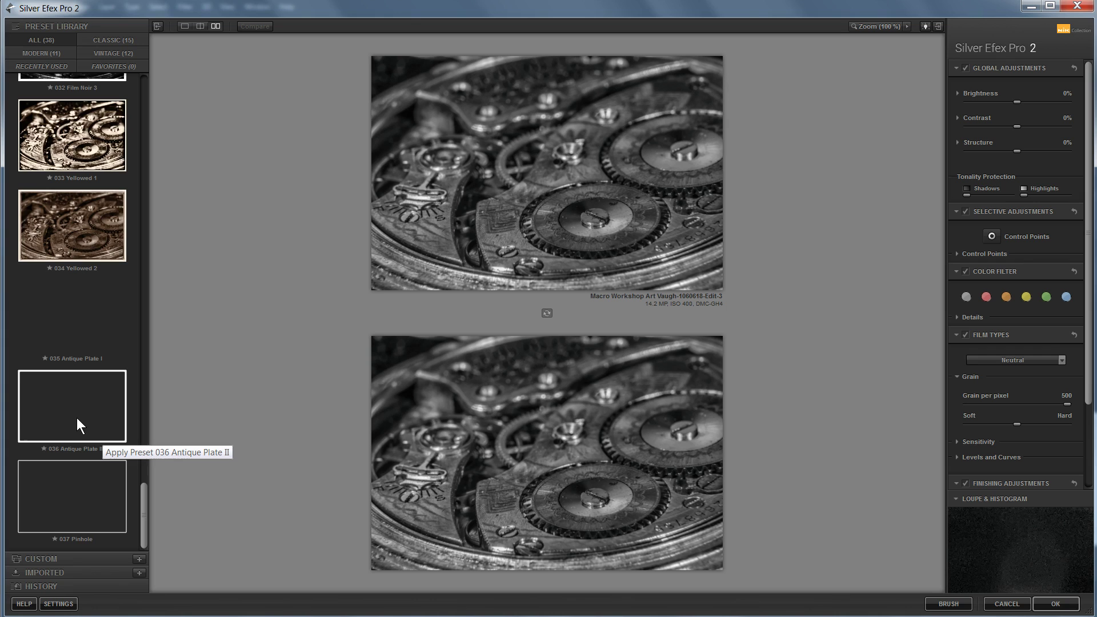
left_click(77, 417)
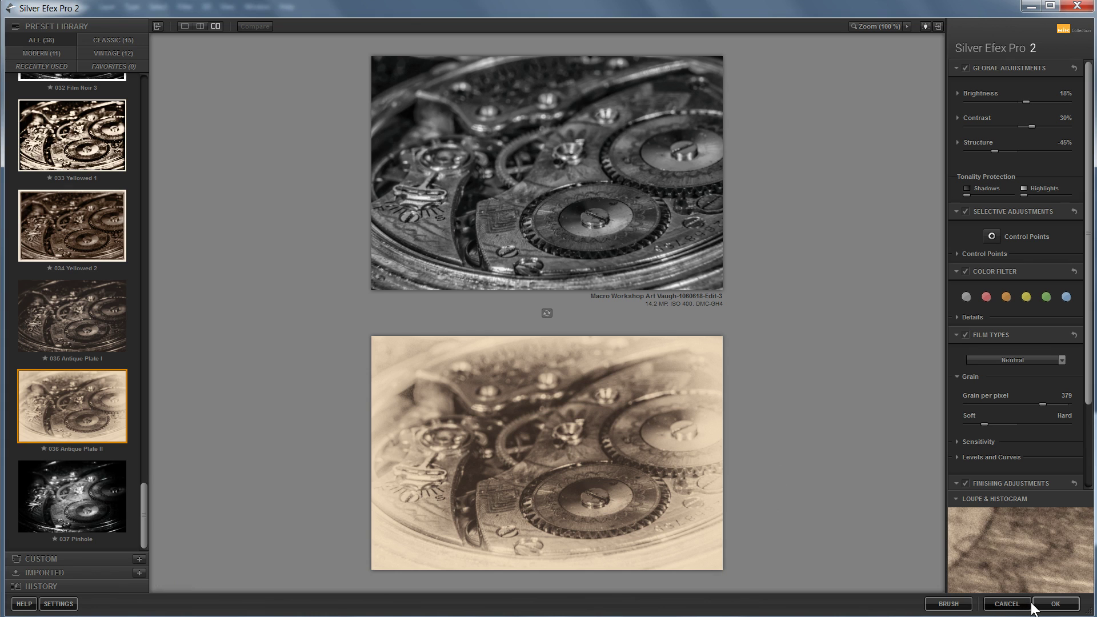
left_click(1055, 604)
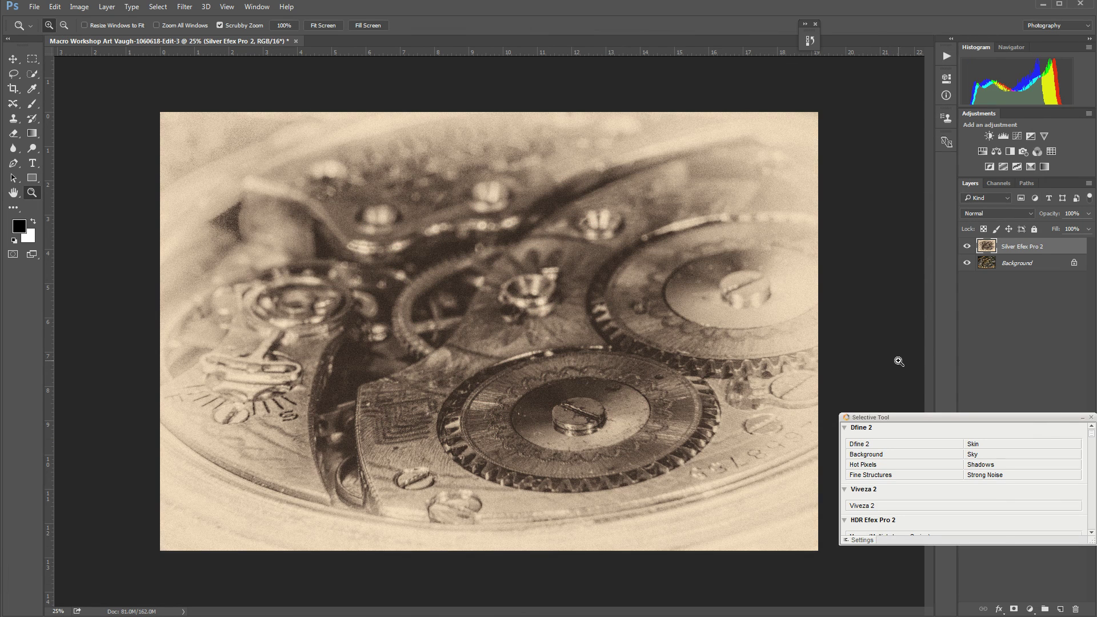
Save and close the Antique Plate II version, then minimize Photoshop to get back to Lightroom.
left_click(296, 40)
left_click(502, 239)
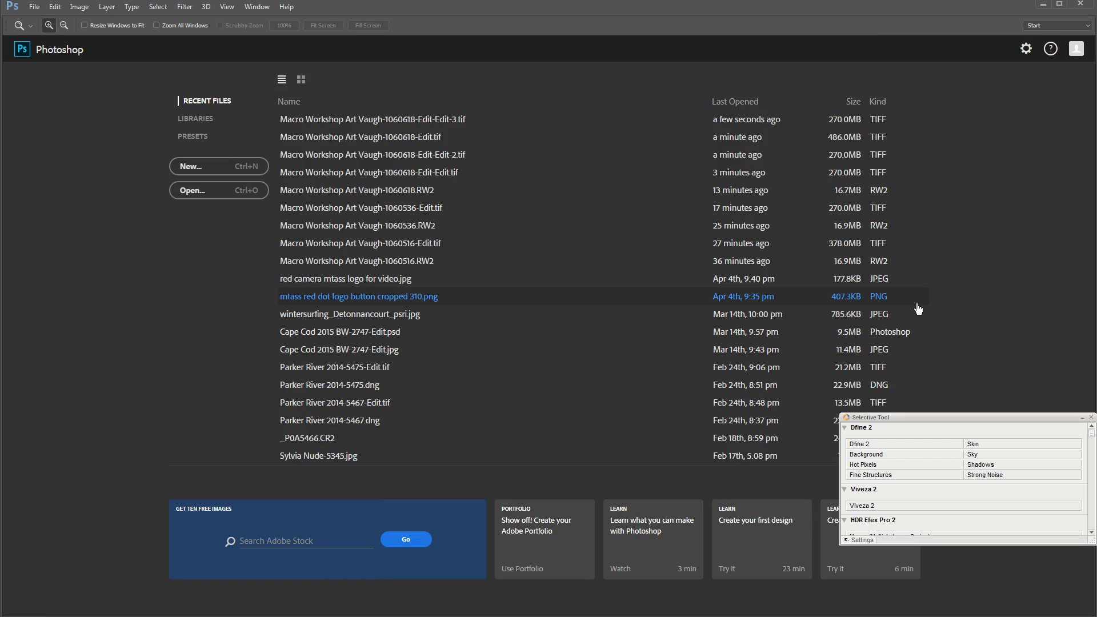
left_click(1043, 4)
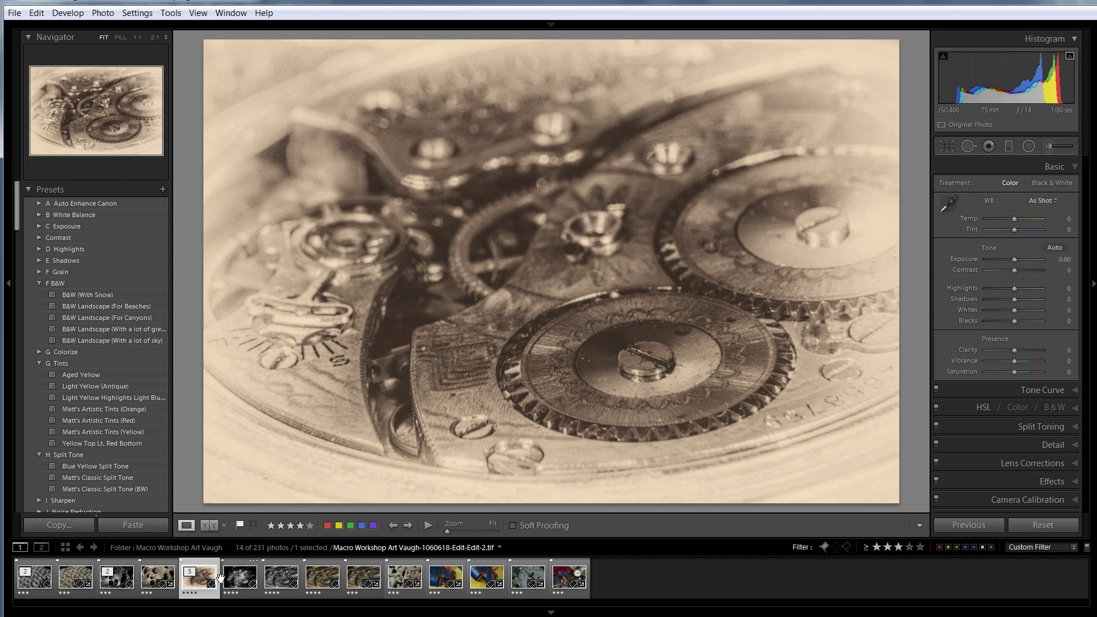
Select the four neighbouring watch-movement versions, from the sepia one through the color one, and compare them in the Library's Survey view.
left_click(321, 588, "shift")
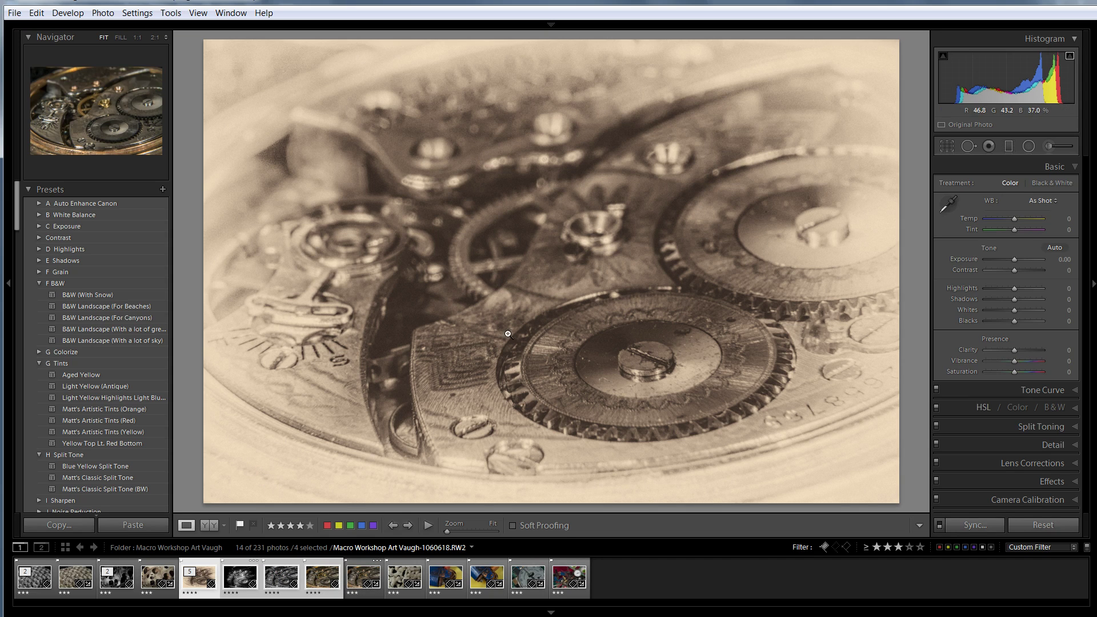
mouse_move(520, 24)
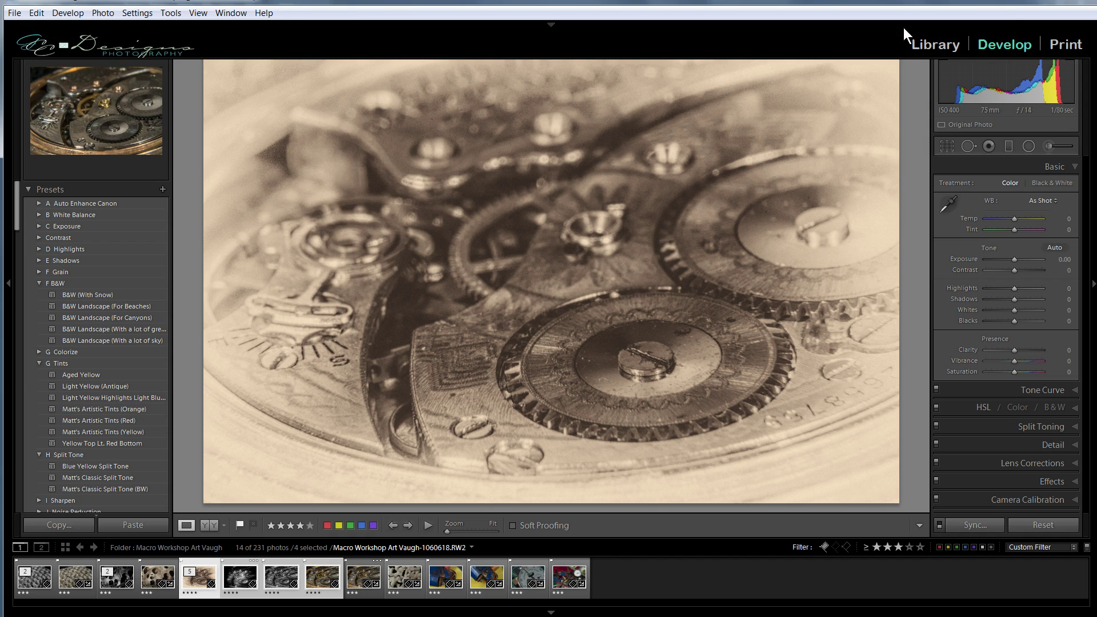
left_click(917, 44)
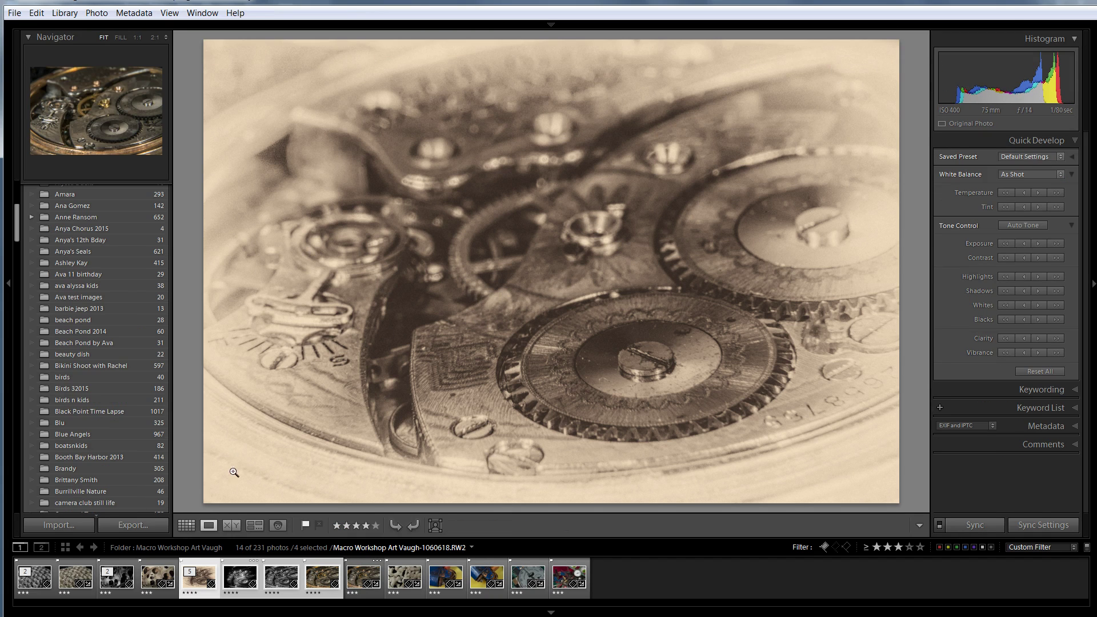
left_click(255, 525)
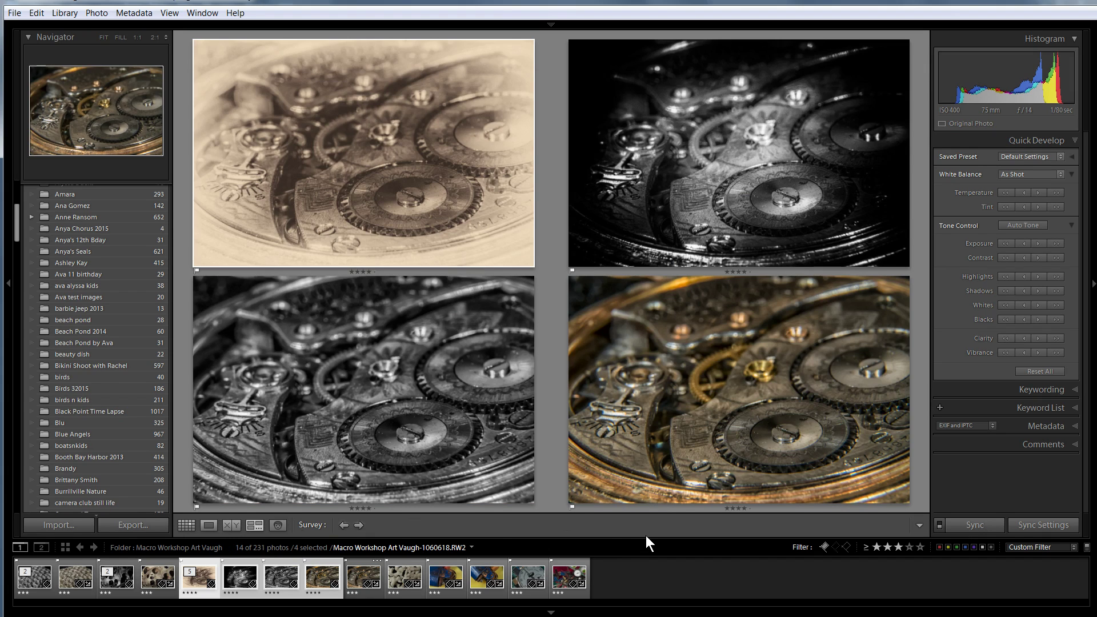
Hide all surrounding panels to enlarge the survey and remove the color version, leaving only the three monochrome versions for comparison.
key("shift+Tab")
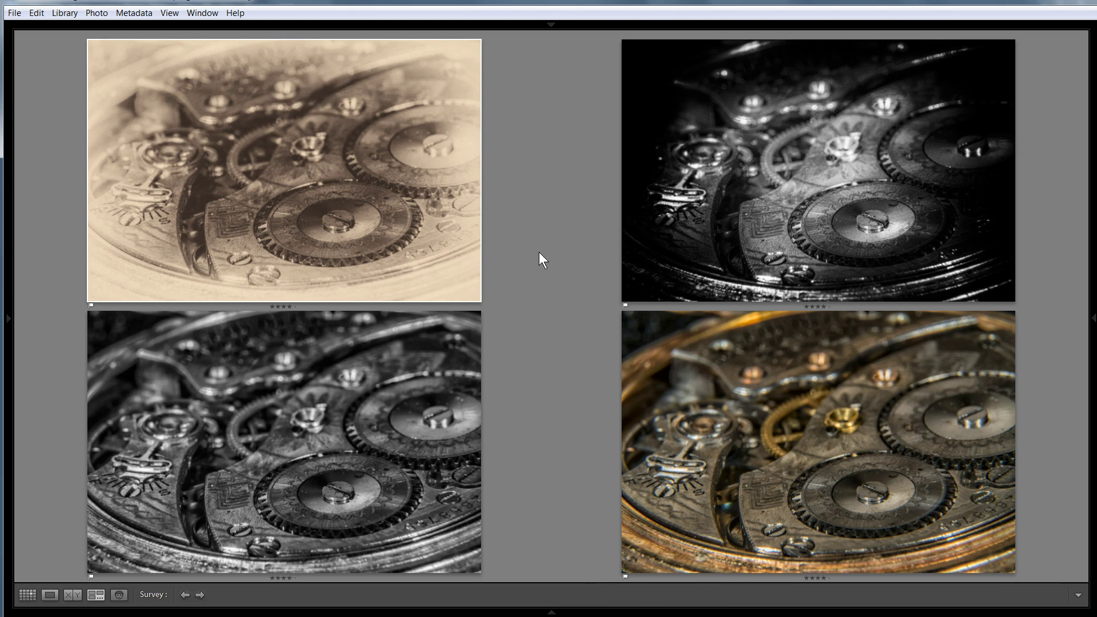
mouse_move(467, 479)
left_click(1008, 567)
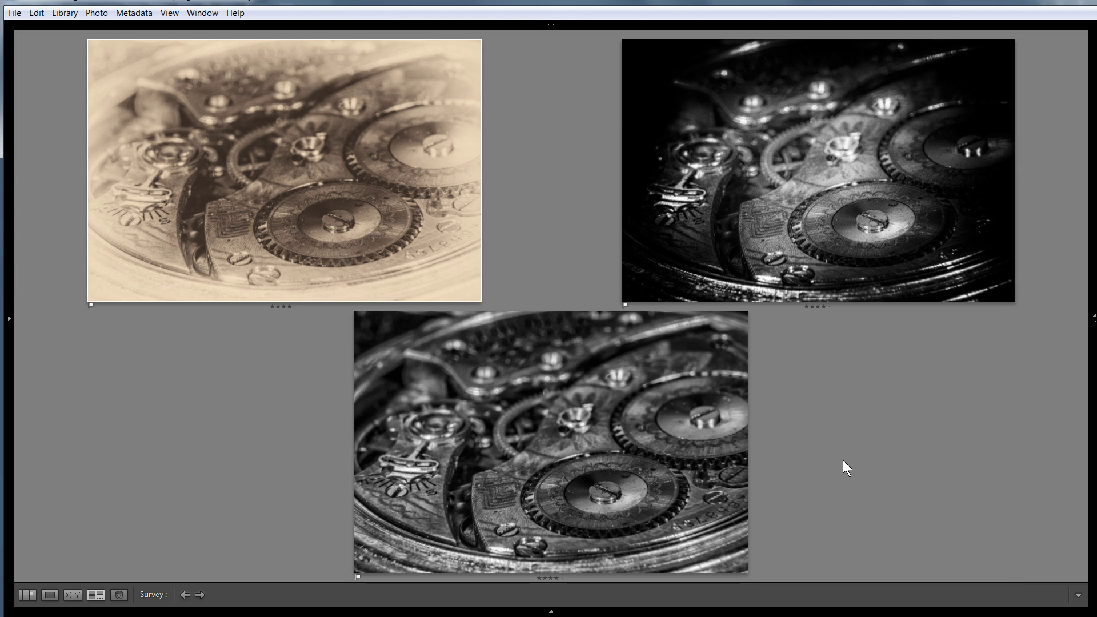